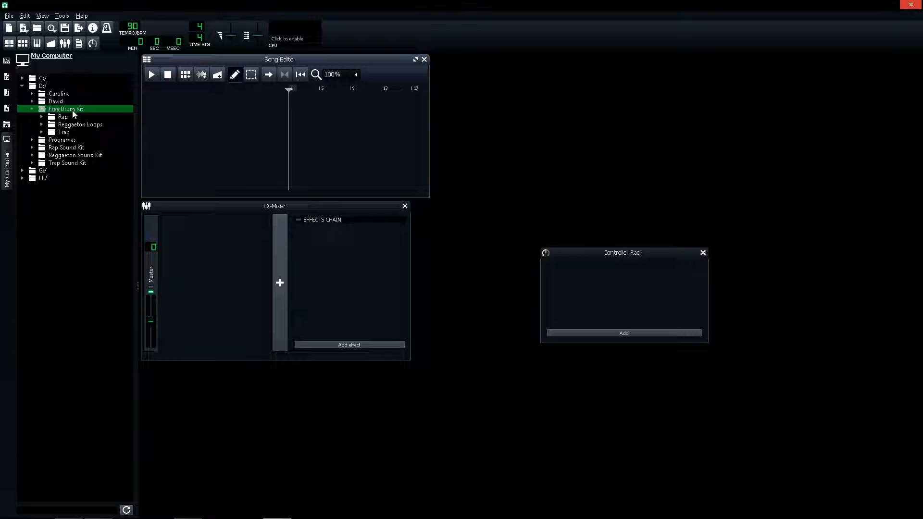
Load Dembow (24).wav from the Reggaeton Loops folder as a track in the Song-Editor and clone that track twice.
{"action": "left_click", "coordinate": [80, 124]}
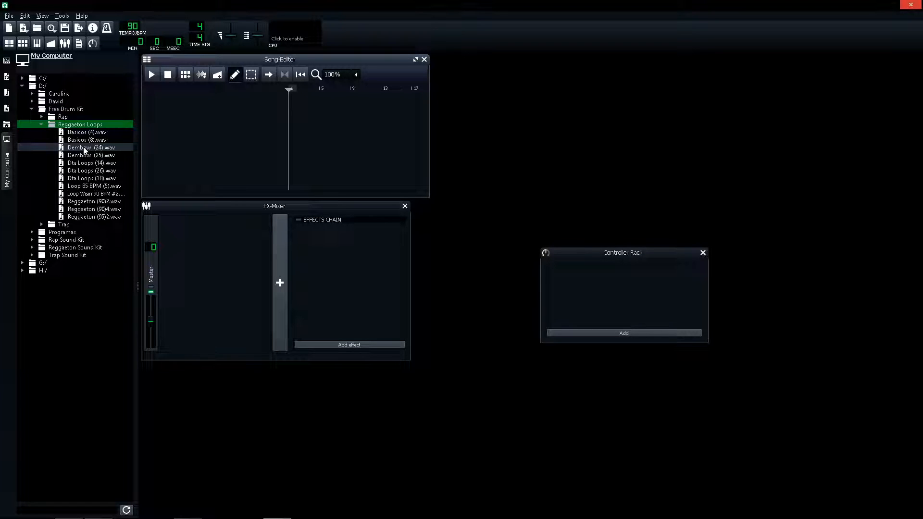
{"action": "left_click_drag", "start_coordinate": [84, 149], "coordinate": [188, 140]}
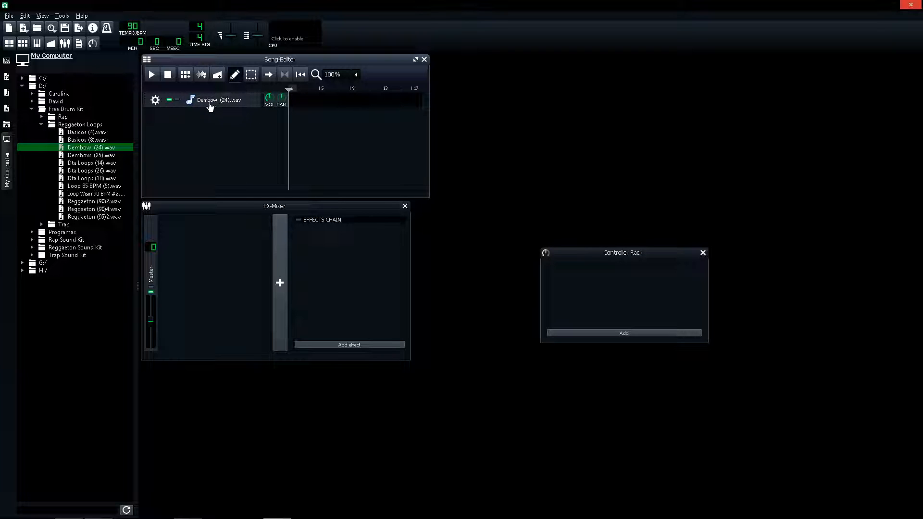
{"action": "left_click", "coordinate": [157, 102]}
{"action": "left_click", "coordinate": [160, 114]}
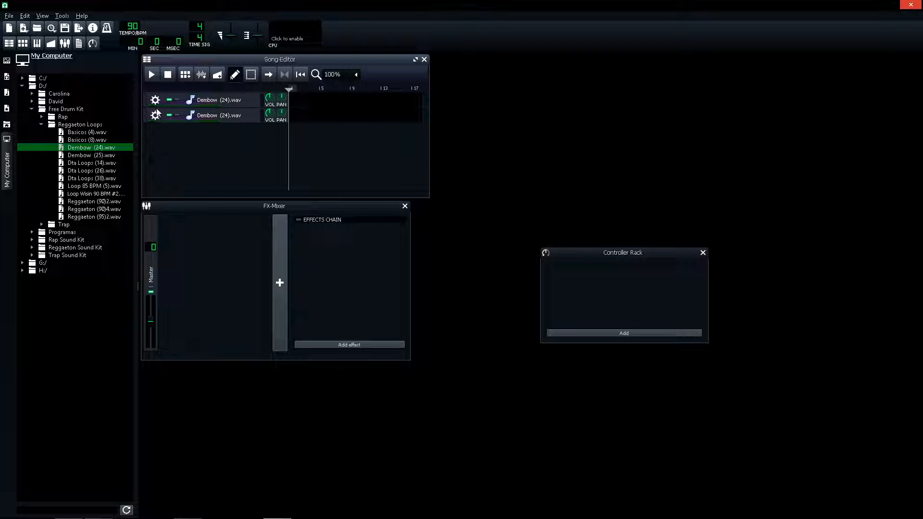
{"action": "left_click", "coordinate": [155, 116]}
{"action": "left_click", "coordinate": [163, 127]}
Rename the three Dembow tracks, in order, as Kick, Kick 2 and Snare.
{"action": "double_click", "coordinate": [242, 104]}
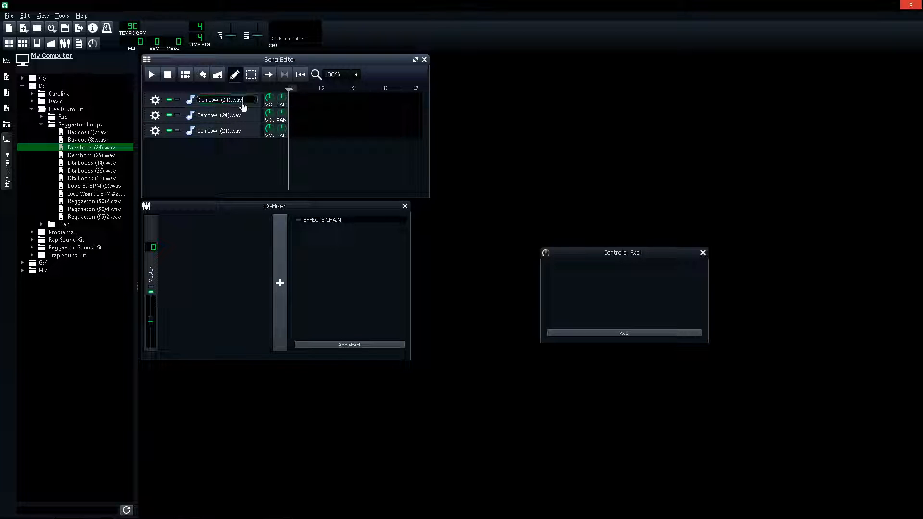
{"action": "type", "text": "Kick"}
{"action": "double_click", "coordinate": [242, 114]}
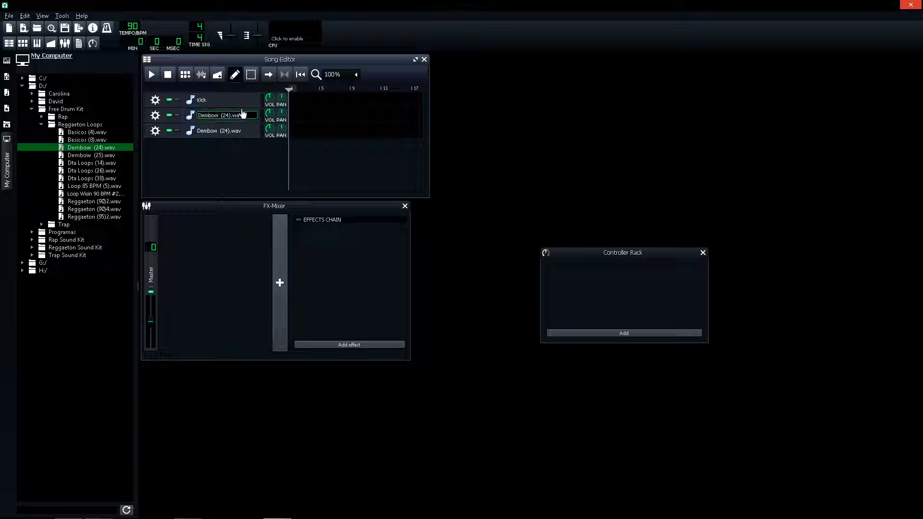
{"action": "type", "text": "Kick 2"}
{"action": "double_click", "coordinate": [247, 136]}
{"action": "type", "text": "Sna"}
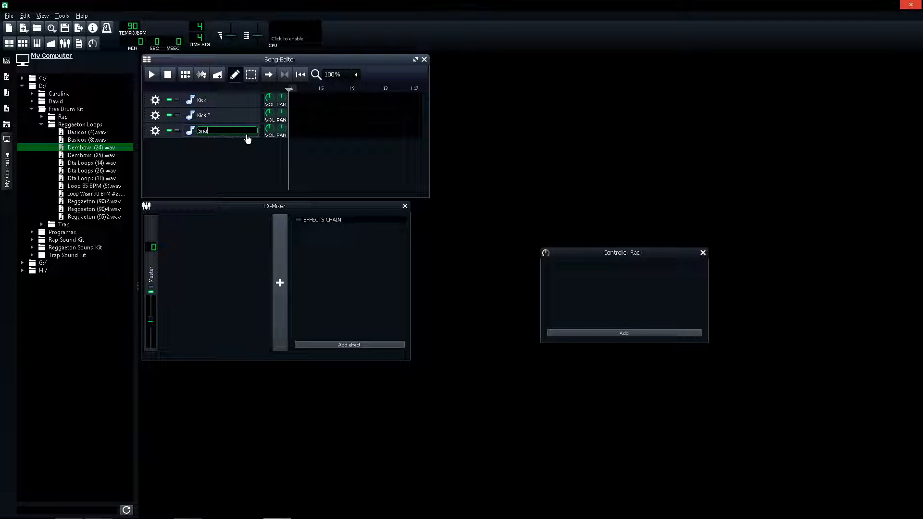
{"action": "type", "text": "re"}
{"action": "key", "text": "Return"}
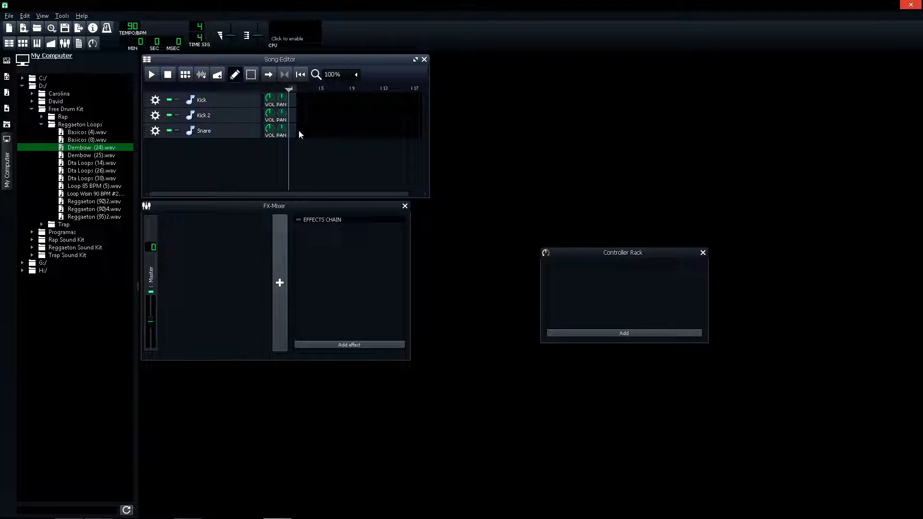
Shorten the Kick track's sample to its first hit, about 257 ms long, by lowering the endpoint, and audition it.
{"action": "left_click", "coordinate": [255, 102]}
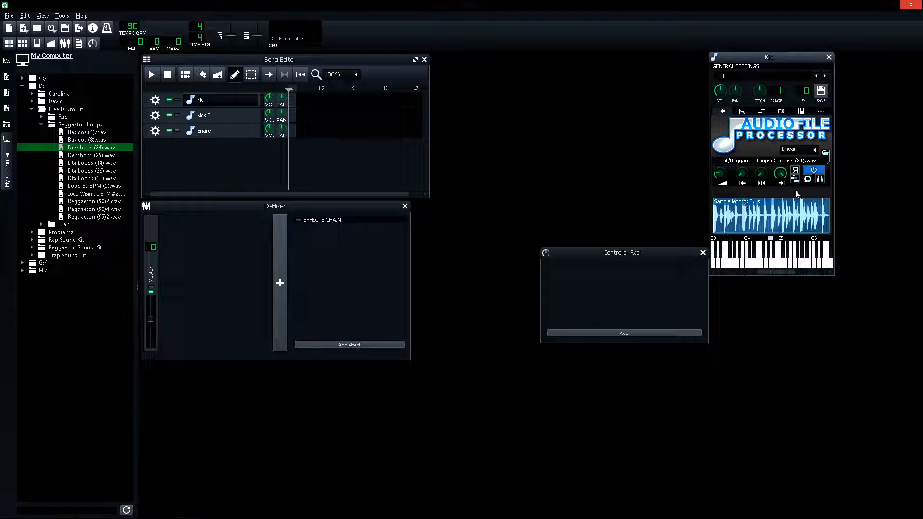
{"action": "left_click_drag", "start_coordinate": [765, 58], "coordinate": [578, 117]}
{"action": "left_click_drag", "start_coordinate": [595, 236], "coordinate": [594, 276]}
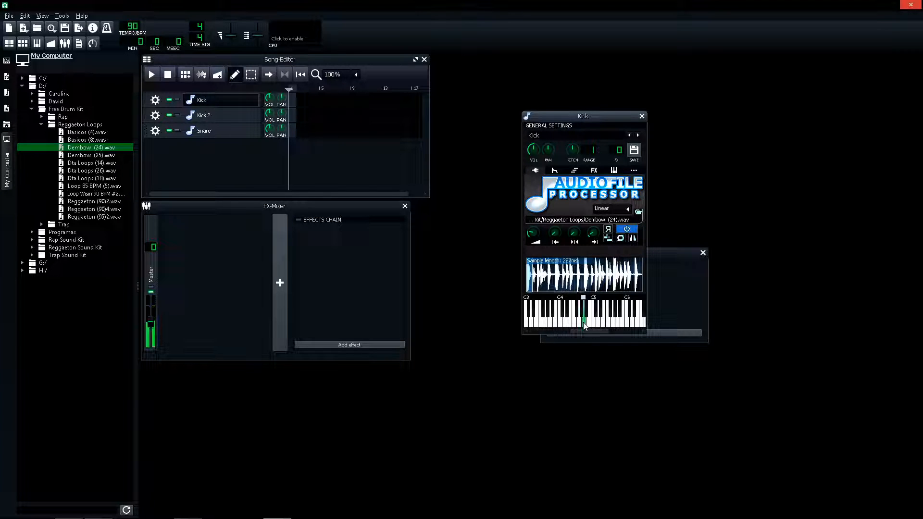
{"action": "left_click", "coordinate": [642, 116]}
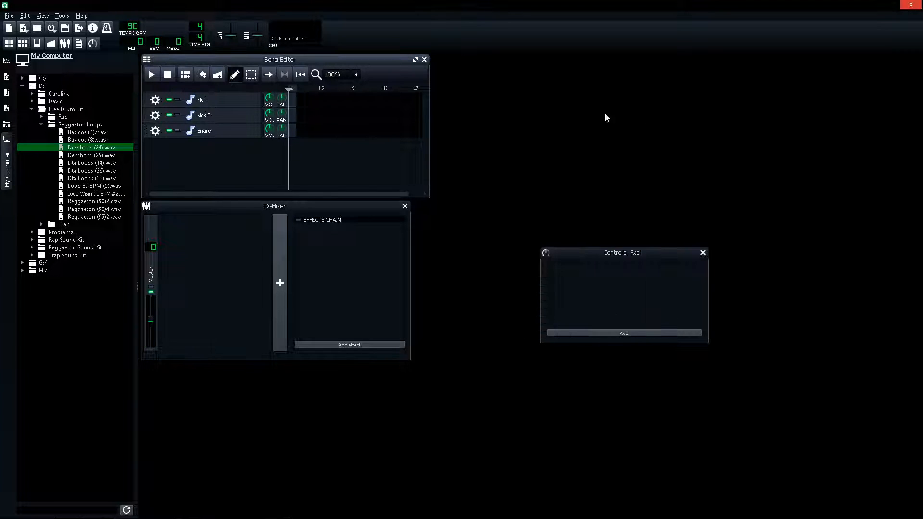
Lower the Kick 2 sample's endpoint to leave about 1036 ms of the loop.
{"action": "left_click", "coordinate": [235, 118]}
{"action": "left_click_drag", "start_coordinate": [594, 235], "coordinate": [594, 264]}
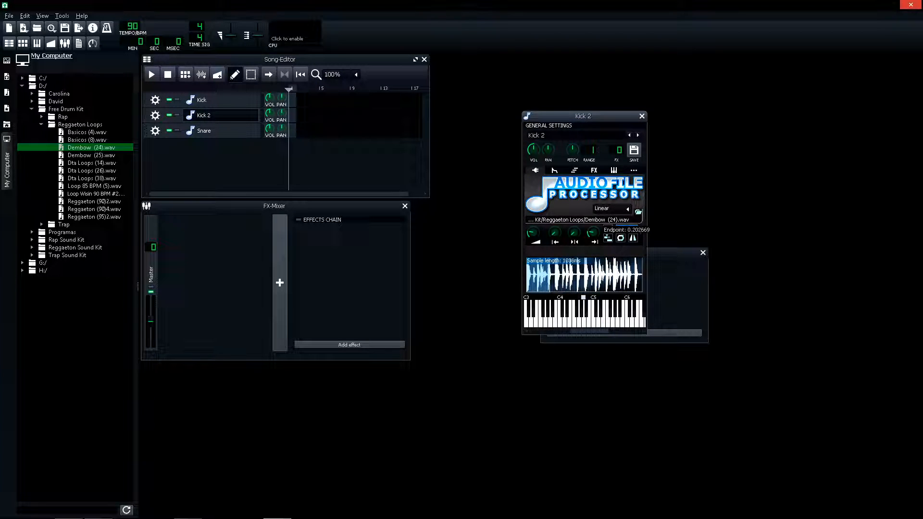
{"action": "left_click", "coordinate": [643, 116]}
Move the Kick 2 sample's start and end points around the second kick hit, leaving about 167 ms, and audition it.
{"action": "left_click", "coordinate": [232, 119]}
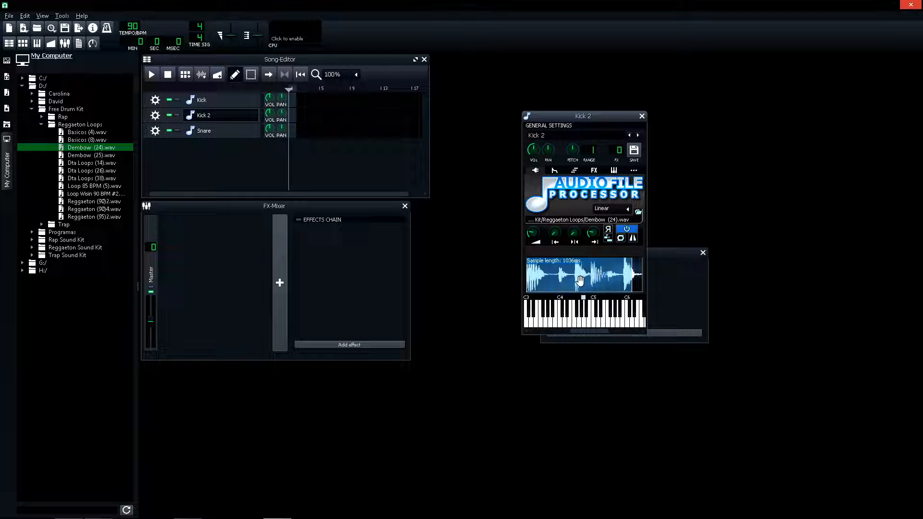
{"action": "left_click_drag", "start_coordinate": [555, 236], "coordinate": [555, 260]}
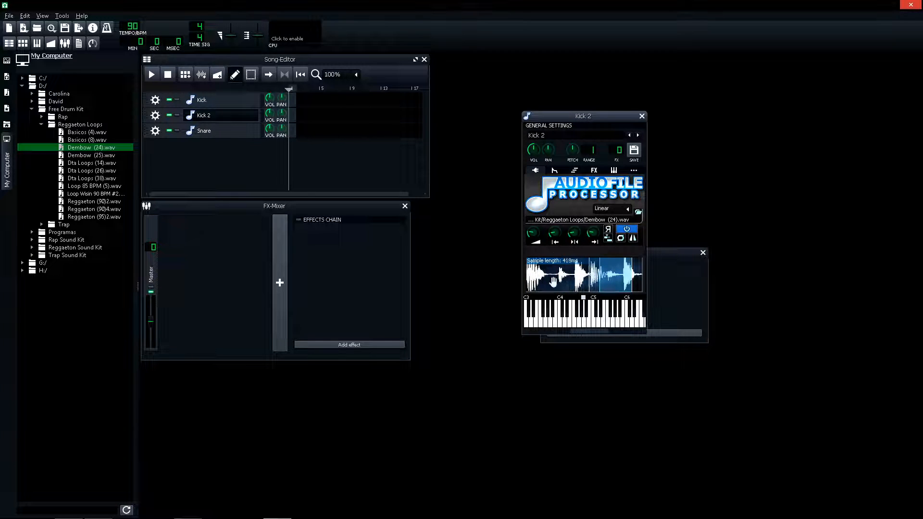
{"action": "left_click", "coordinate": [585, 326]}
{"action": "left_click_drag", "start_coordinate": [599, 241], "coordinate": [585, 289]}
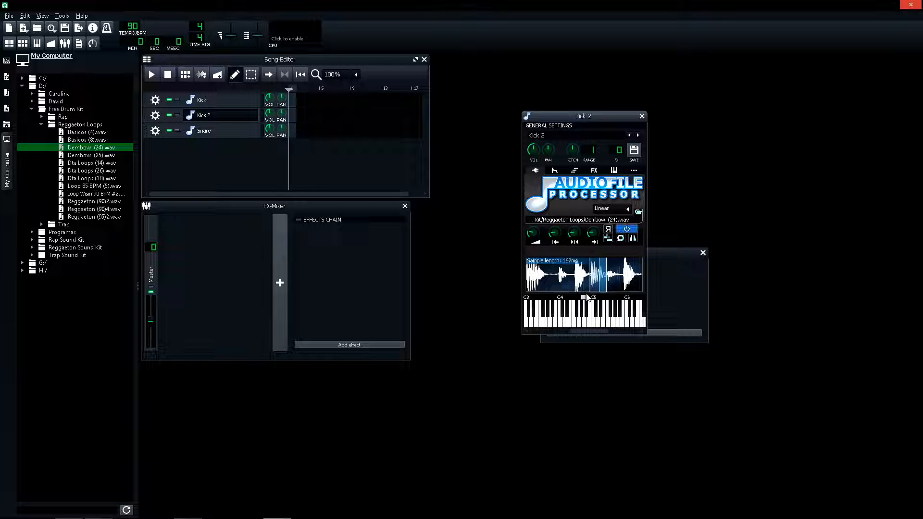
{"action": "left_click", "coordinate": [585, 325]}
{"action": "left_click", "coordinate": [585, 325]}
{"action": "left_click", "coordinate": [641, 116]}
Fine-tune the Kick 2 sample by moving its start point to about 0.123 and adjusting its endpoint slightly, auditioning each change.
{"action": "left_click", "coordinate": [249, 120]}
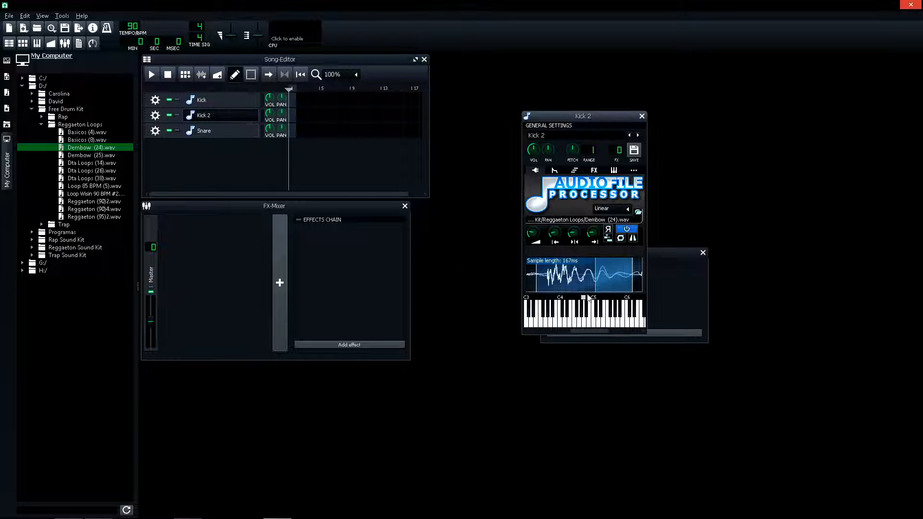
{"action": "left_click_drag", "start_coordinate": [558, 239], "coordinate": [559, 232]}
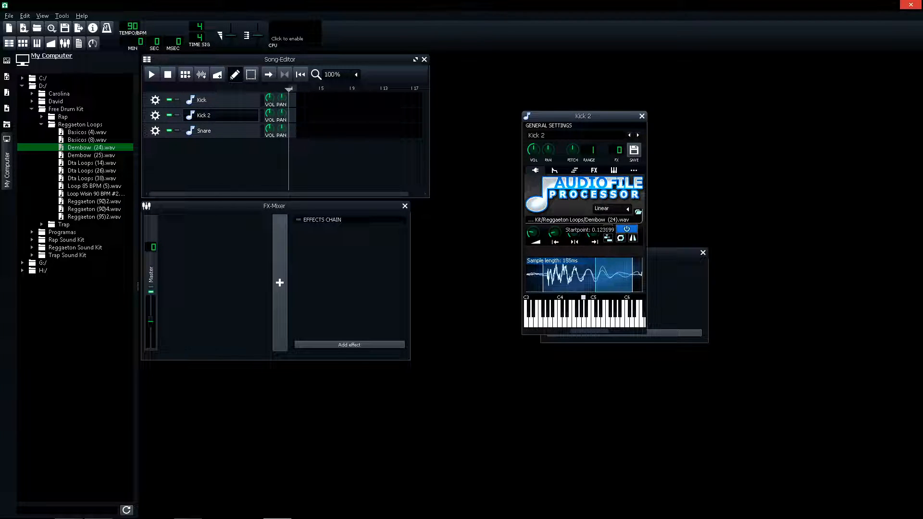
{"action": "left_click", "coordinate": [585, 325]}
{"action": "left_click", "coordinate": [585, 325]}
{"action": "left_click", "coordinate": [586, 325]}
{"action": "left_click_drag", "start_coordinate": [593, 234], "coordinate": [592, 228]}
{"action": "left_click", "coordinate": [584, 323]}
{"action": "left_click", "coordinate": [584, 323]}
{"action": "left_click", "coordinate": [586, 323]}
{"action": "left_click", "coordinate": [642, 116]}
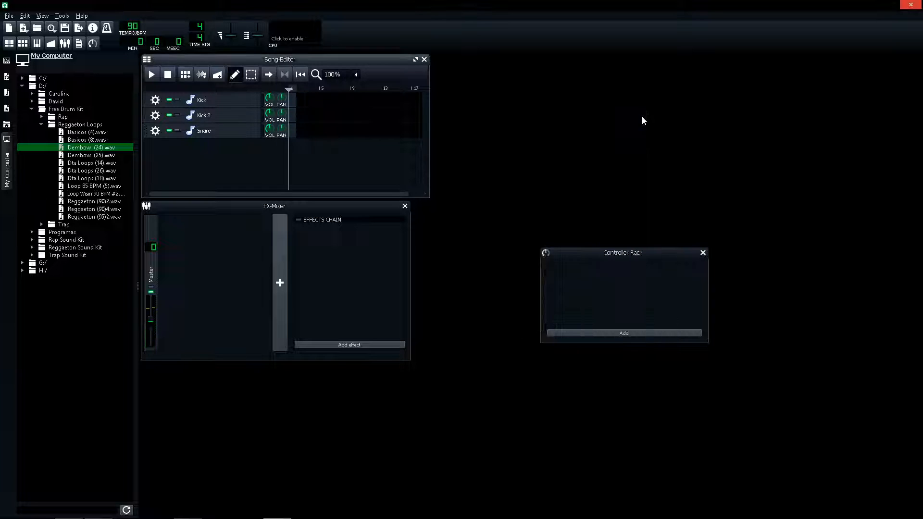
Lower the Snare sample's endpoint to leave about 1001 ms of the loop.
{"action": "left_click", "coordinate": [215, 132]}
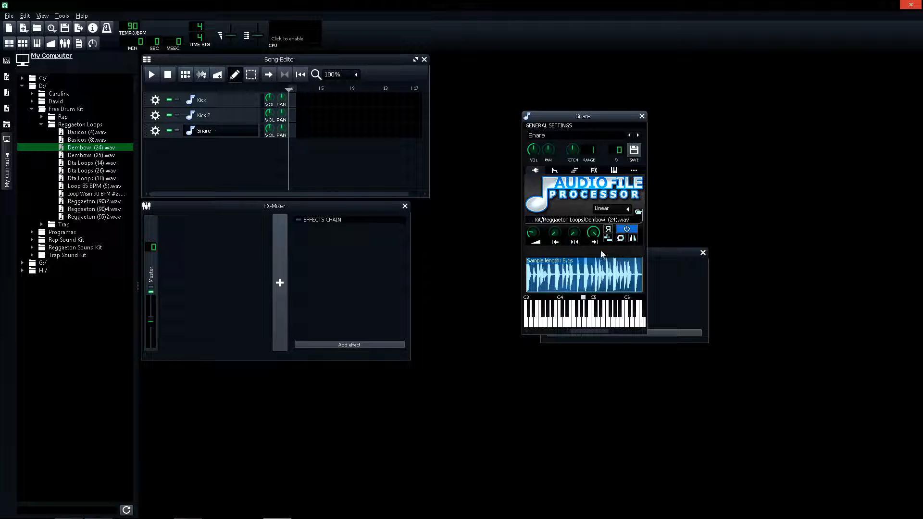
{"action": "left_click_drag", "start_coordinate": [593, 232], "coordinate": [593, 256]}
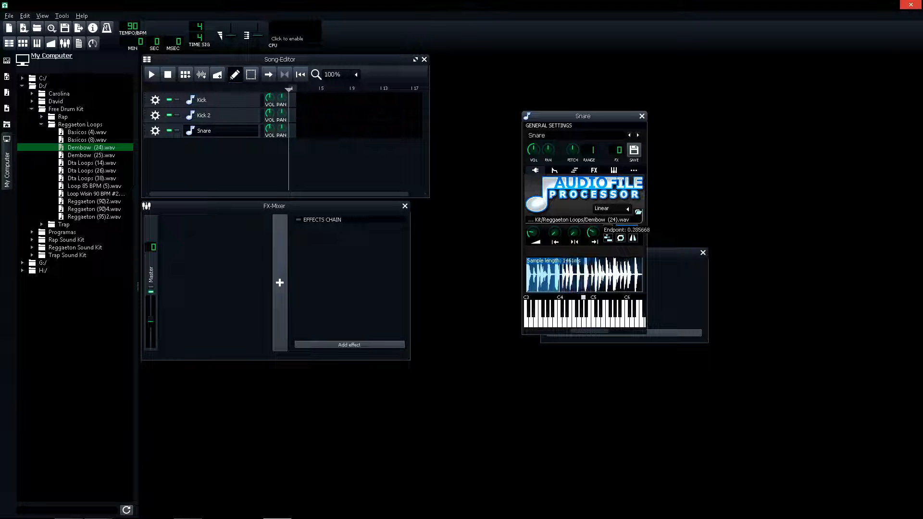
{"action": "left_click", "coordinate": [641, 117]}
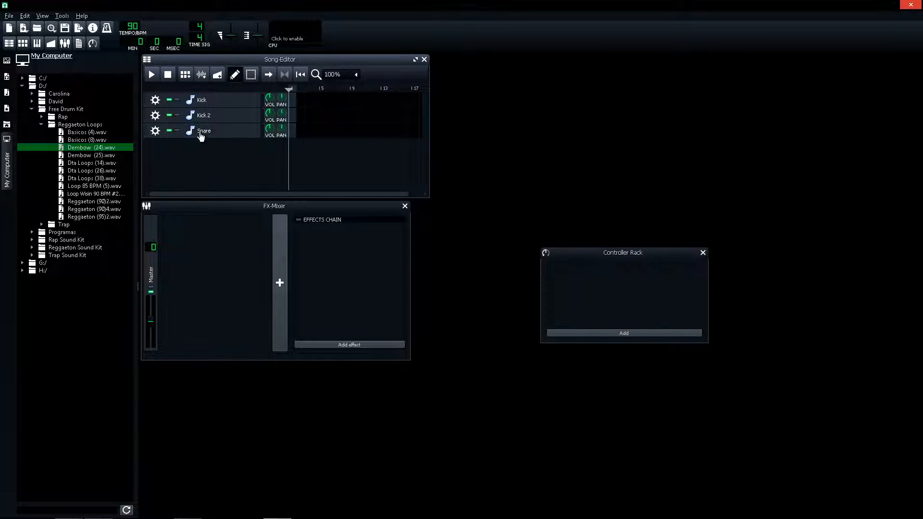
Set the Snare sample's start and end points around the snare hit, leaving about 163 ms, and audition it.
{"action": "left_click", "coordinate": [201, 135]}
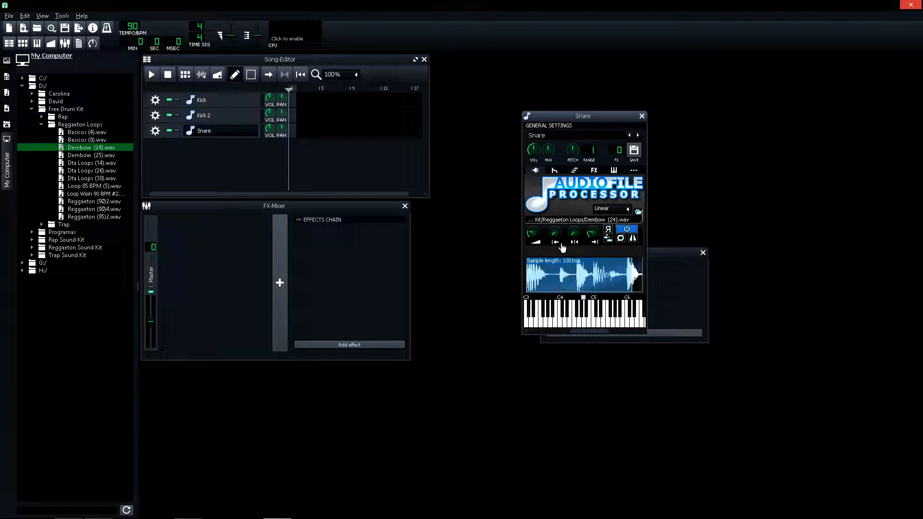
{"action": "left_click_drag", "start_coordinate": [593, 233], "coordinate": [557, 235]}
{"action": "left_click", "coordinate": [583, 322]}
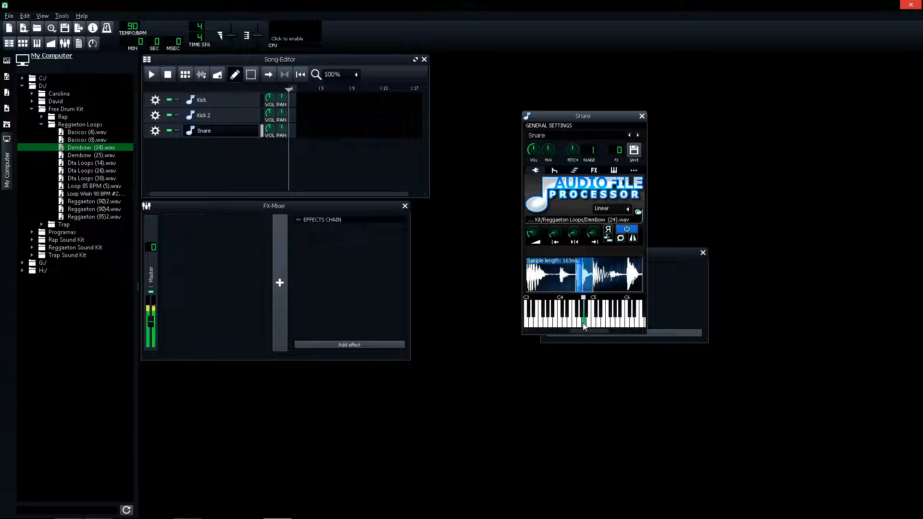
{"action": "left_click", "coordinate": [640, 116]}
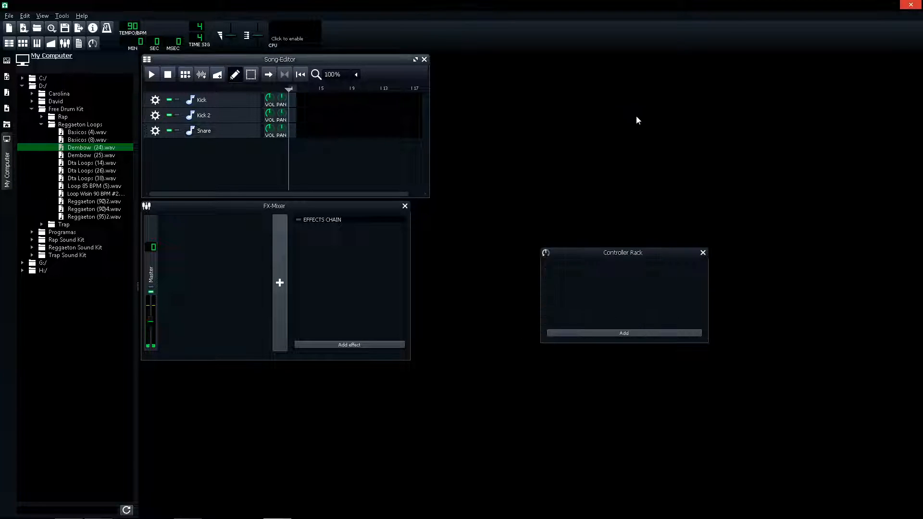
Fine-tune the Snare sample's start and end points to a length of about 150 ms and audition the hit.
{"action": "left_click", "coordinate": [224, 133]}
{"action": "left_click_drag", "start_coordinate": [554, 233], "coordinate": [592, 234]}
{"action": "left_click", "coordinate": [584, 322]}
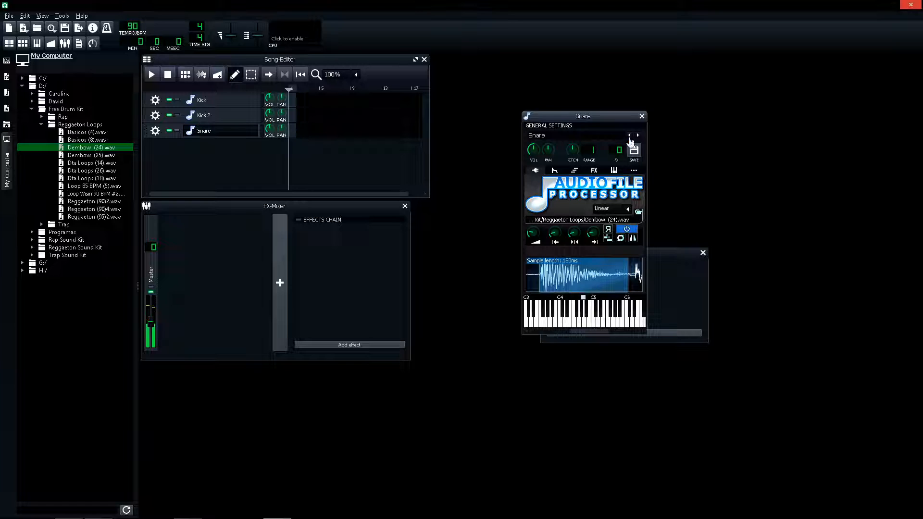
{"action": "left_click", "coordinate": [641, 116]}
Widen the Song-Editor, place Kick hits on steps 1 and 9 and Kick 2 hits on steps 5 and 13, and play the bar.
{"action": "scroll", "coordinate": [337, 81], "scroll_direction": "down", "scroll_amount": 4}
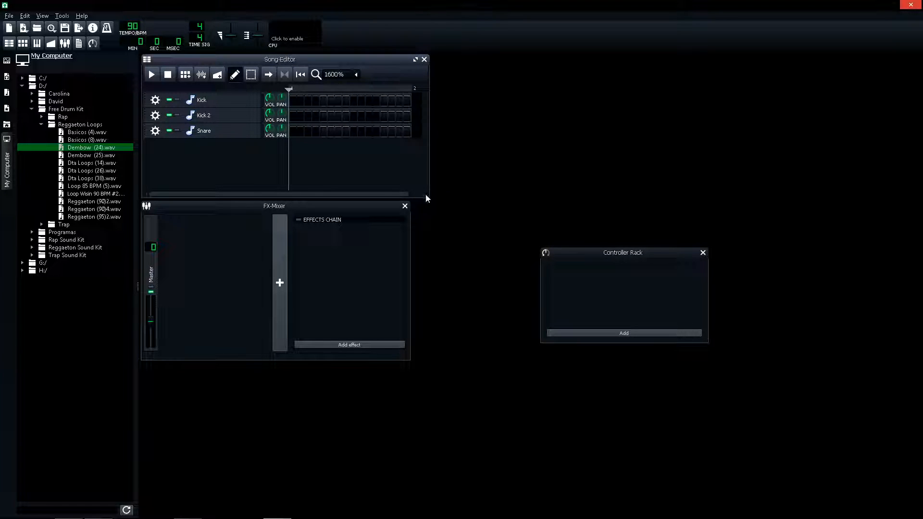
{"action": "left_click_drag", "start_coordinate": [428, 200], "coordinate": [823, 201]}
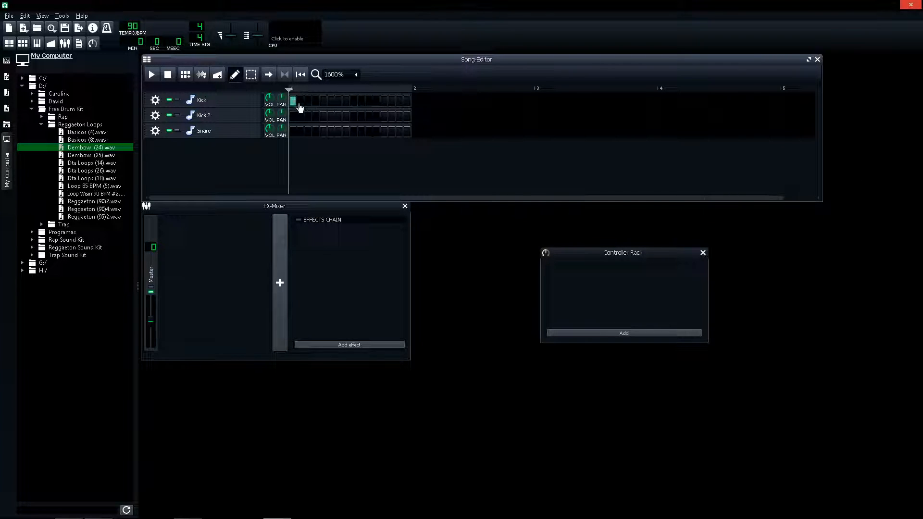
{"action": "left_click", "coordinate": [383, 117]}
{"action": "key", "text": "space"}
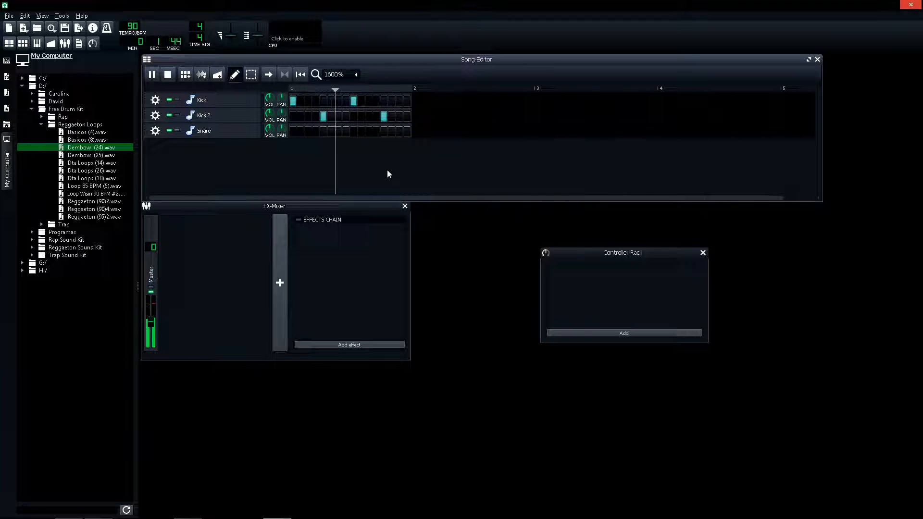
{"action": "key", "text": "space"}
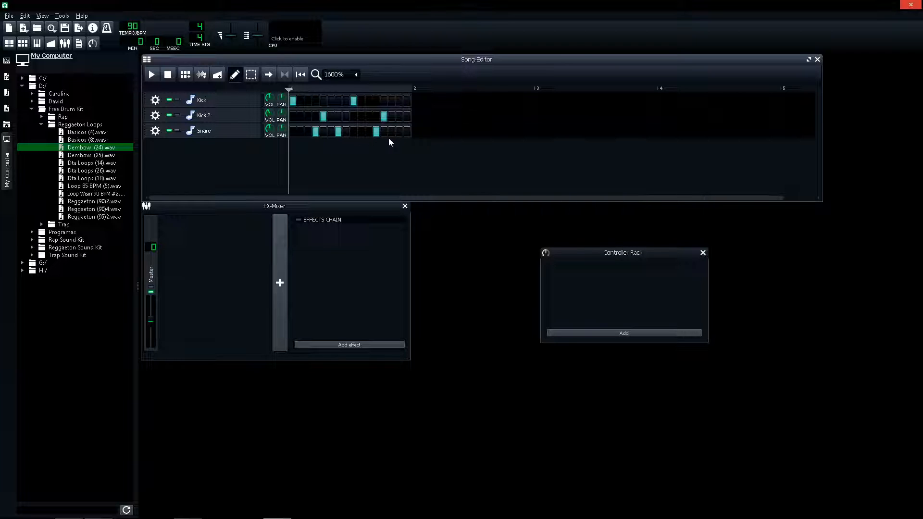
Place Snare hits on steps 4, 7, 12 and 15 of the first bar and play the full beat.
{"action": "key", "text": "space"}
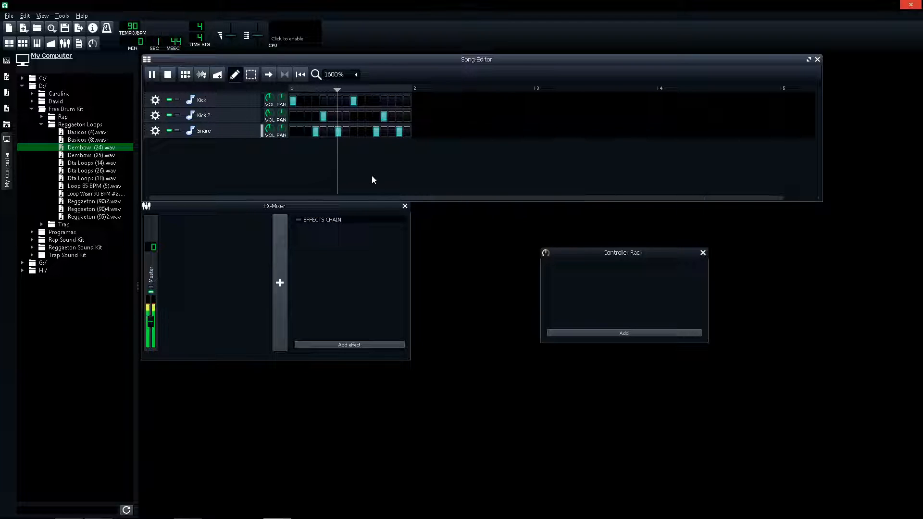
{"action": "key", "text": "space"}
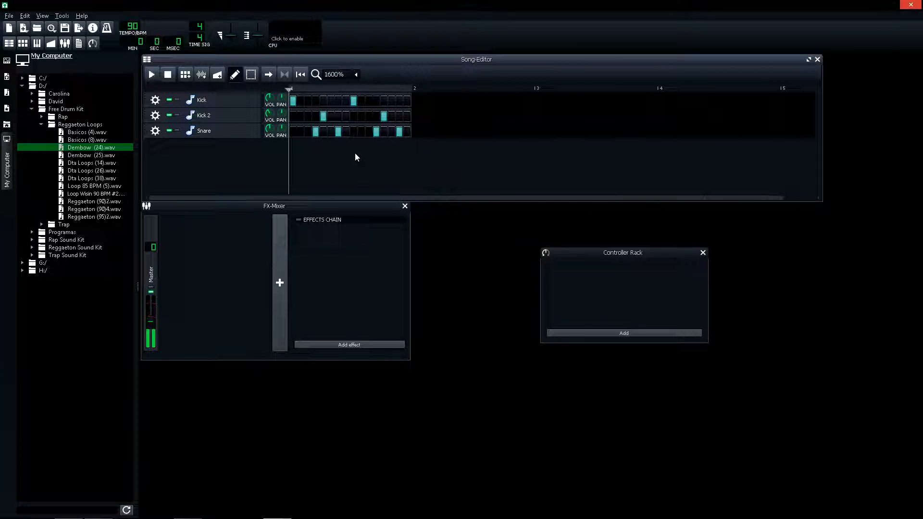
{"action": "left_click_drag", "start_coordinate": [269, 116], "coordinate": [269, 116]}
Clone the Kick pattern's steps twice to extend it to four bars.
{"action": "right_click", "coordinate": [366, 109]}
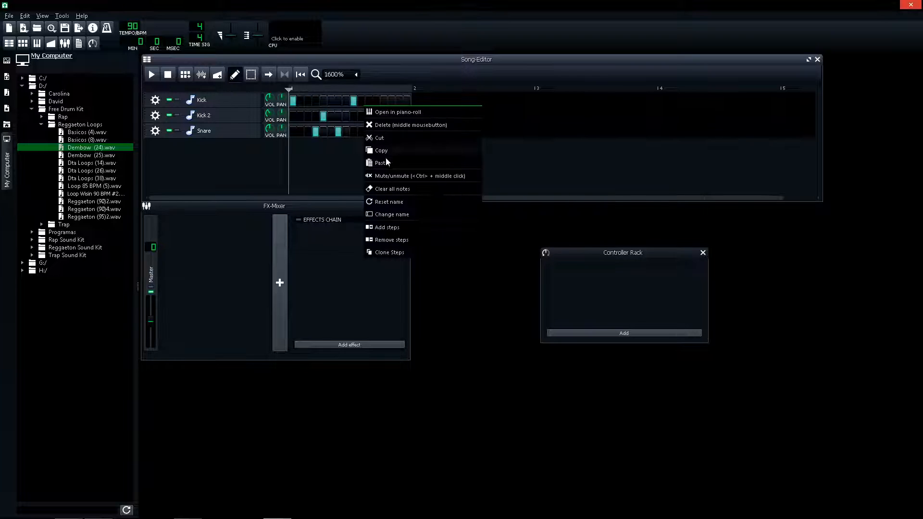
{"action": "left_click", "coordinate": [389, 253]}
{"action": "right_click", "coordinate": [388, 95]}
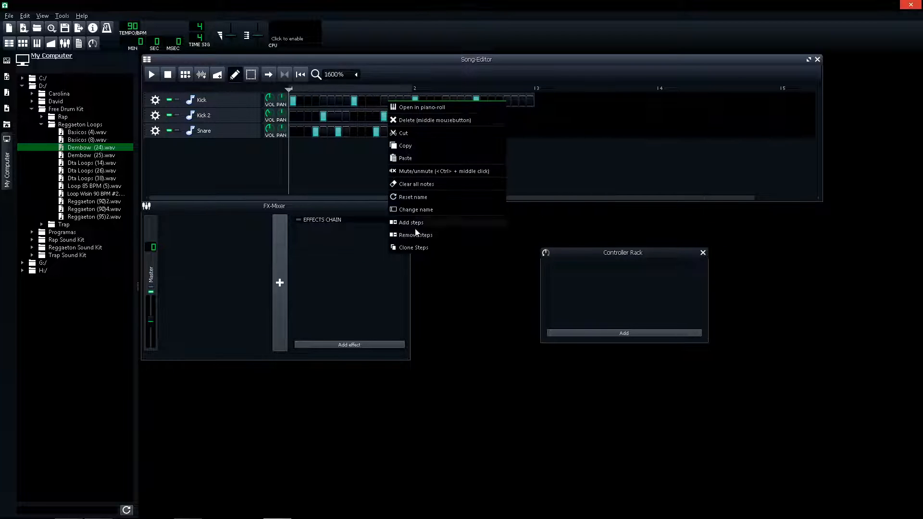
{"action": "left_click", "coordinate": [439, 246]}
Clone the Kick 2 pattern's steps twice to extend it to four bars.
{"action": "right_click", "coordinate": [399, 117]}
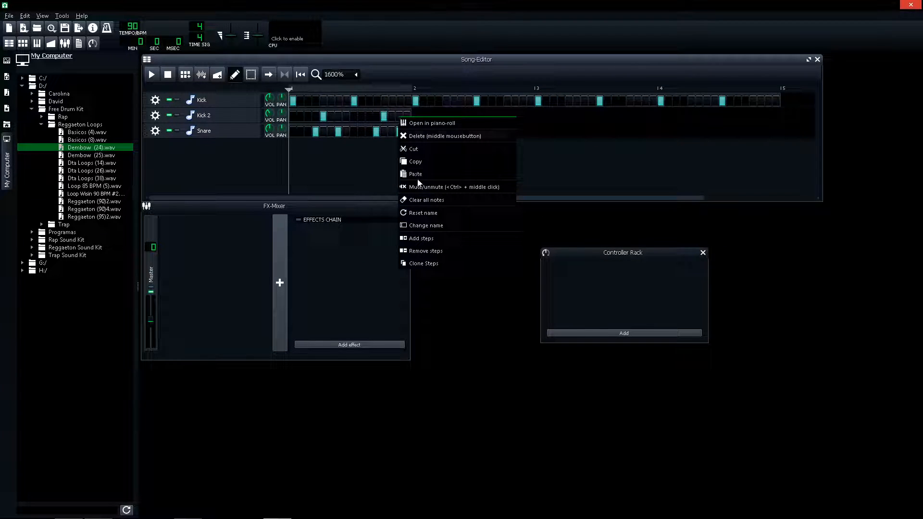
{"action": "left_click", "coordinate": [426, 263]}
{"action": "right_click", "coordinate": [402, 120]}
{"action": "left_click", "coordinate": [427, 266]}
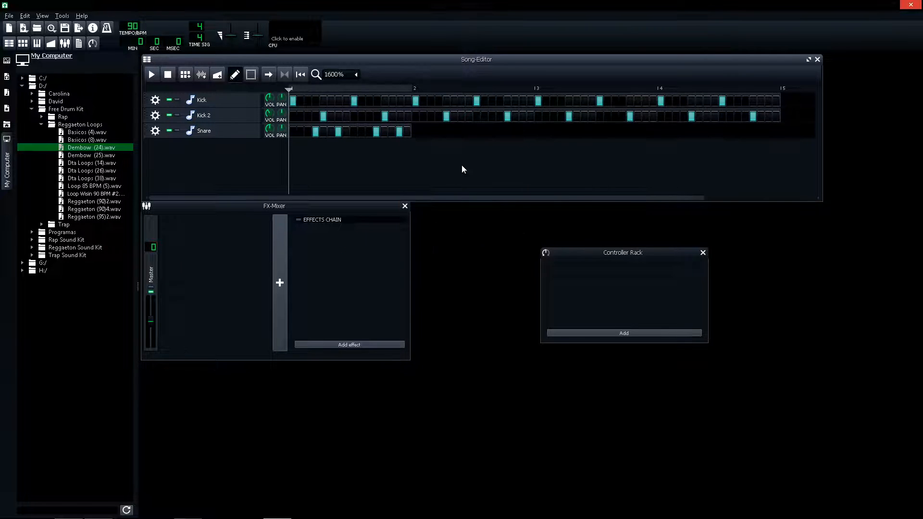
Clone the Snare pattern's steps twice to extend it to four bars.
{"action": "right_click", "coordinate": [403, 130]}
{"action": "left_click", "coordinate": [423, 275]}
{"action": "right_click", "coordinate": [411, 128]}
{"action": "left_click", "coordinate": [437, 281]}
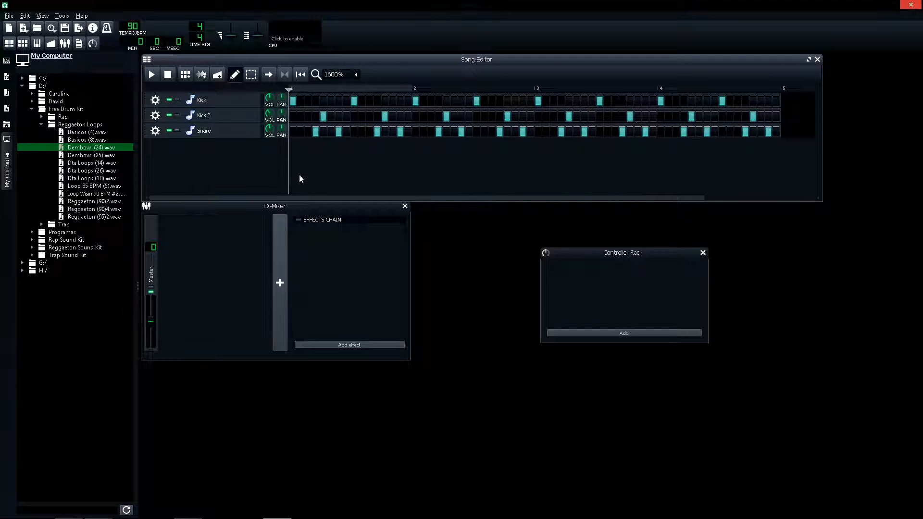
Move the four-bar Kick, Kick 2 and Snare patterns together so they start at bar 13.
{"action": "scroll", "coordinate": [335, 75], "scroll_direction": "up", "scroll_amount": 4}
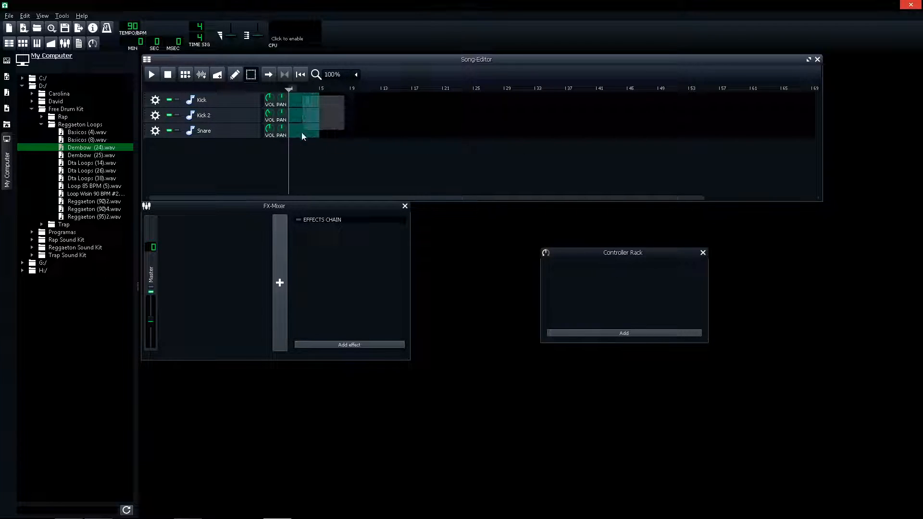
{"action": "left_click_drag", "start_coordinate": [301, 134], "coordinate": [387, 136]}
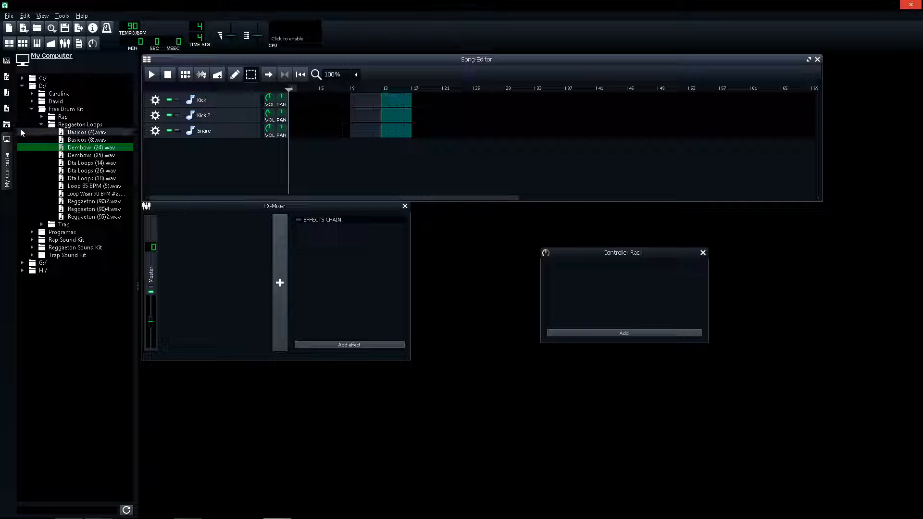
Add the ZynAddSubFX Plucked preset 0003-Plucked 3 as a new track below Snare.
{"action": "left_click", "coordinate": [7, 109]}
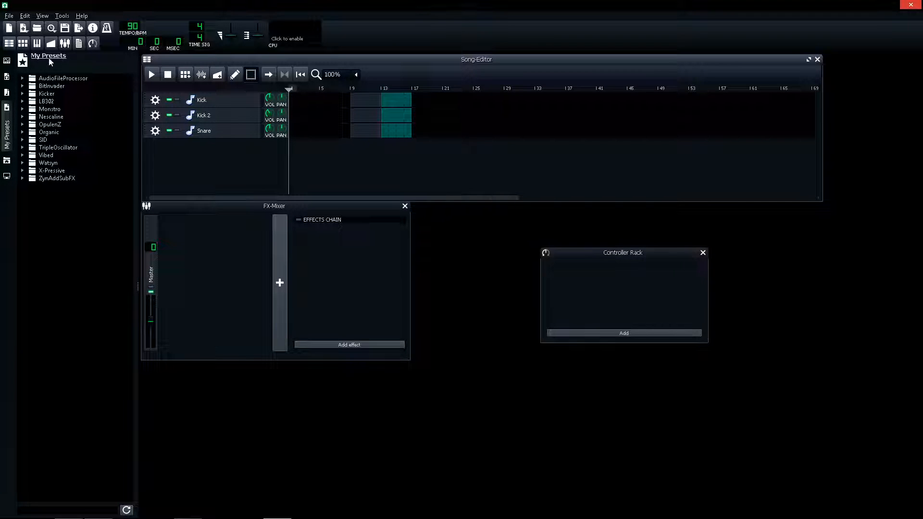
{"action": "left_click", "coordinate": [57, 178]}
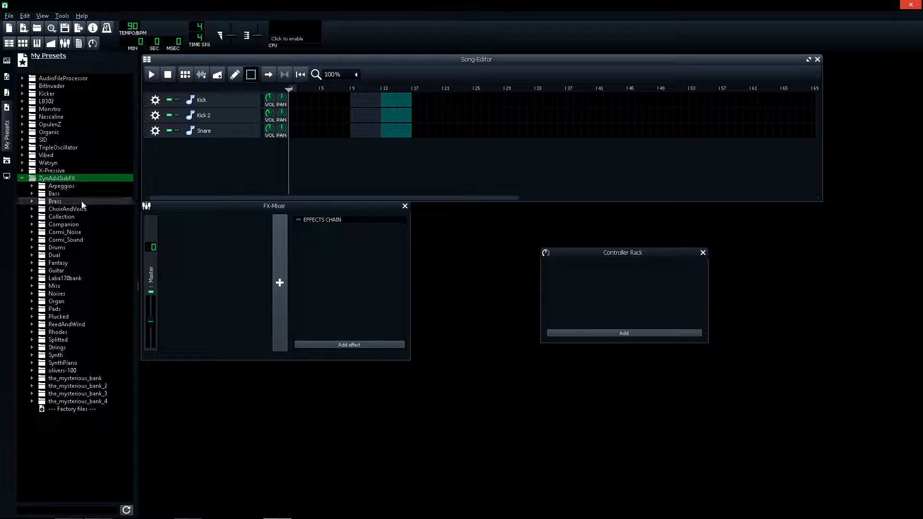
{"action": "left_click", "coordinate": [64, 318]}
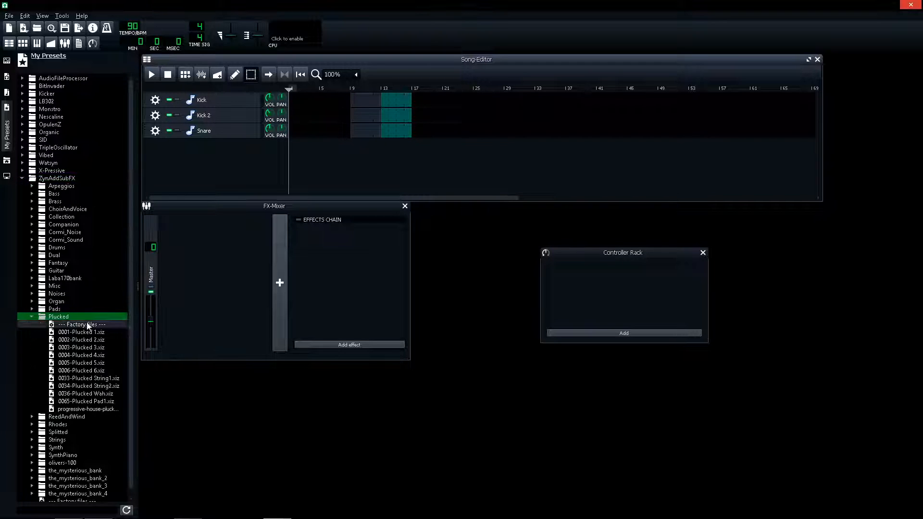
{"action": "left_click_drag", "start_coordinate": [88, 349], "coordinate": [249, 158]}
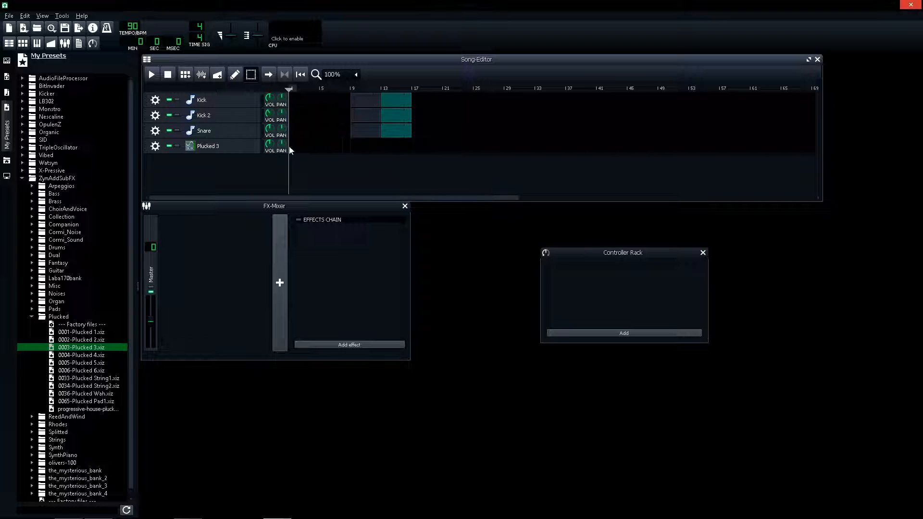
Open the Plucked 3 pattern at bar 1 in the piano roll and mark the Minor scale from E5.
{"action": "left_click", "coordinate": [234, 75]}
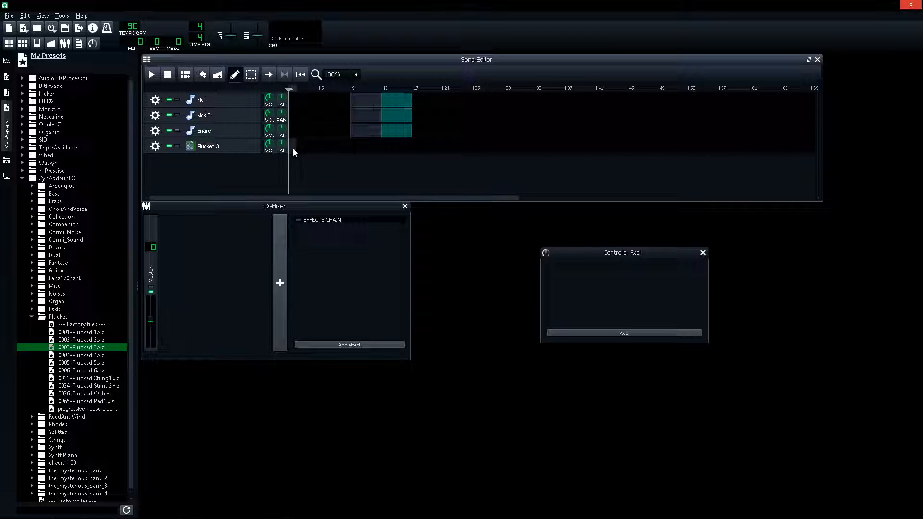
{"action": "right_click", "coordinate": [293, 149]}
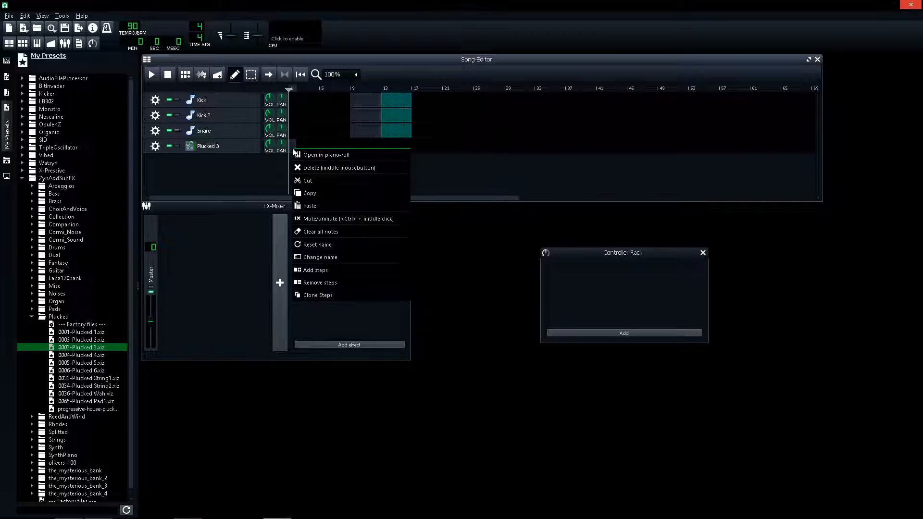
{"action": "left_click", "coordinate": [325, 155]}
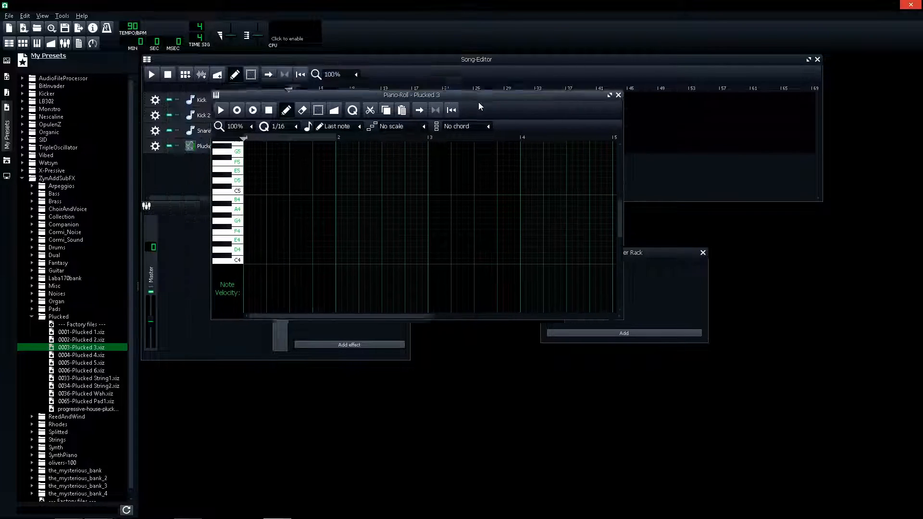
{"action": "left_click", "coordinate": [474, 138]}
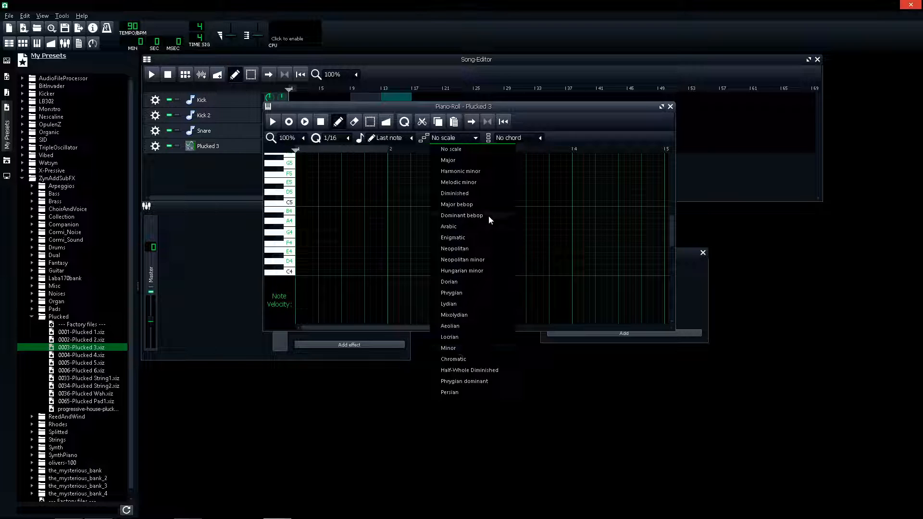
{"action": "left_click", "coordinate": [465, 349]}
{"action": "scroll", "coordinate": [292, 221], "scroll_direction": "up", "scroll_amount": 2}
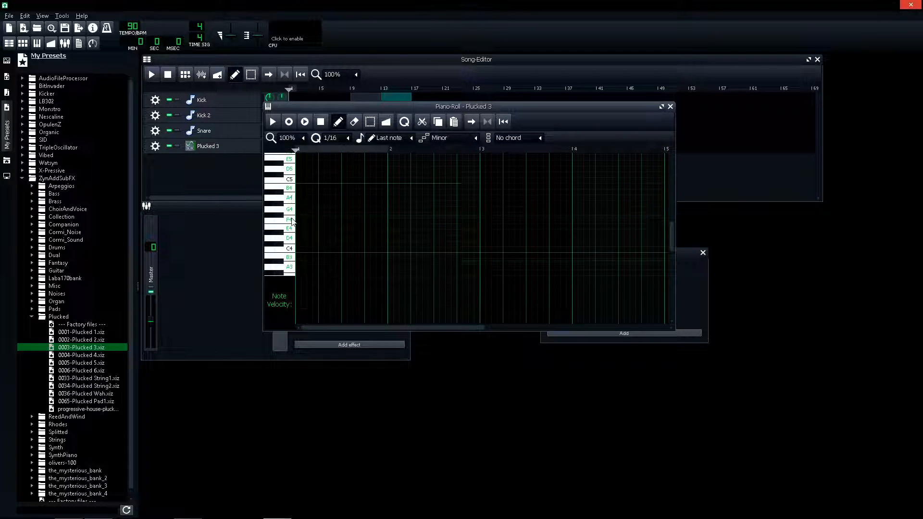
{"action": "scroll", "coordinate": [293, 235], "scroll_direction": "up", "scroll_amount": 2}
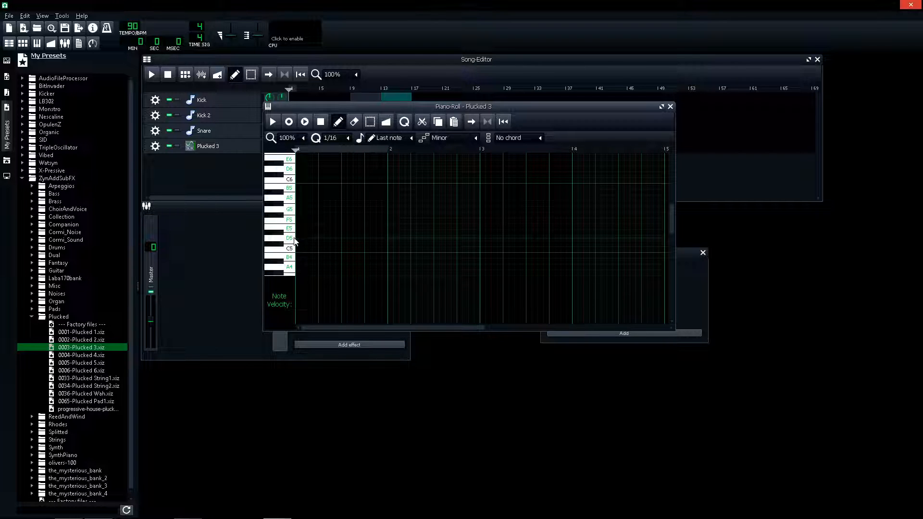
{"action": "right_click", "coordinate": [291, 231]}
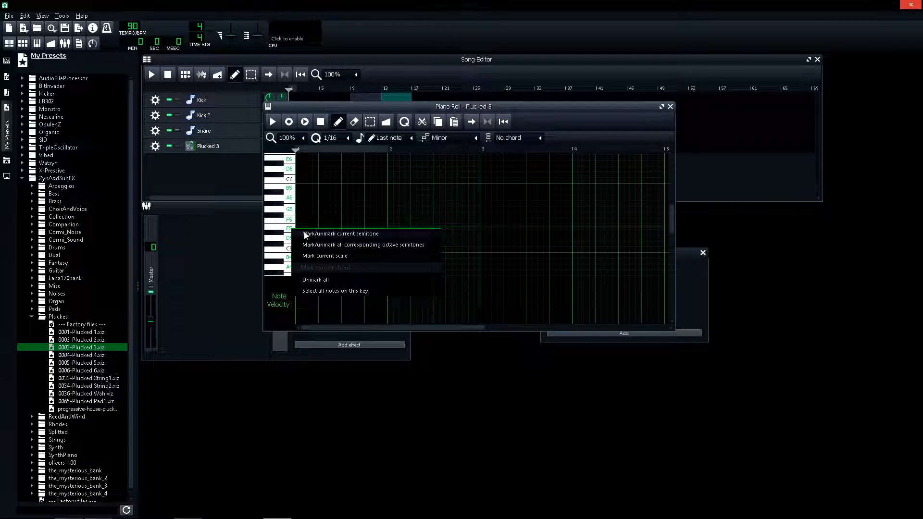
{"action": "left_click", "coordinate": [335, 257]}
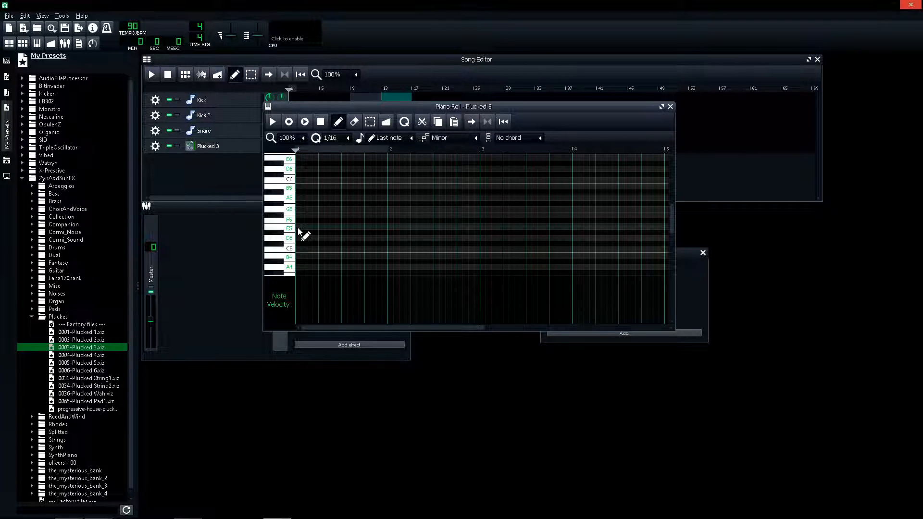
Place an E5, G5, B5 chord at the start of bar 1 in the Plucked 3 pattern and play it.
{"action": "left_click", "coordinate": [298, 229]}
{"action": "left_click", "coordinate": [299, 209]}
{"action": "left_click", "coordinate": [298, 188]}
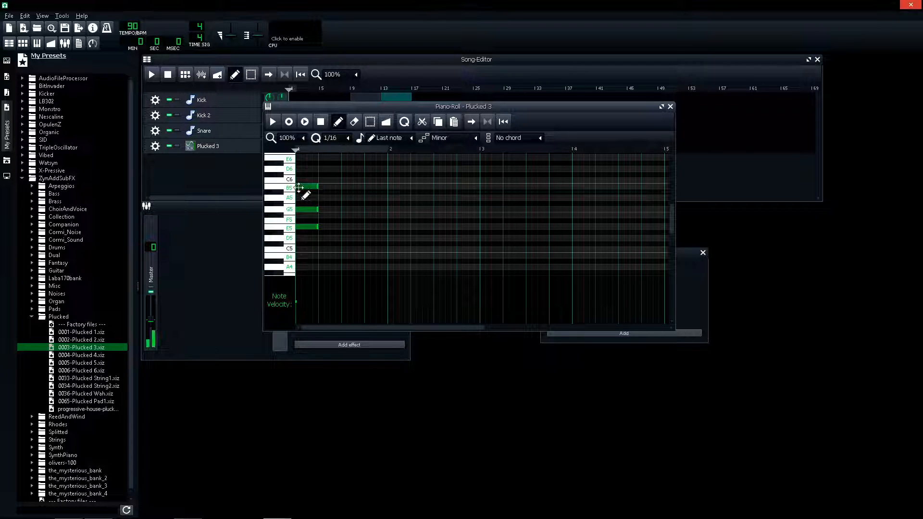
{"action": "key", "text": "space"}
{"action": "key", "text": "space"}
Add a D5, F#5, A5 chord at the start of bar 2 and an E5, G5, B5 chord at bar 3.
{"action": "left_click", "coordinate": [389, 238]}
{"action": "left_click", "coordinate": [390, 215]}
{"action": "left_click", "coordinate": [390, 198]}
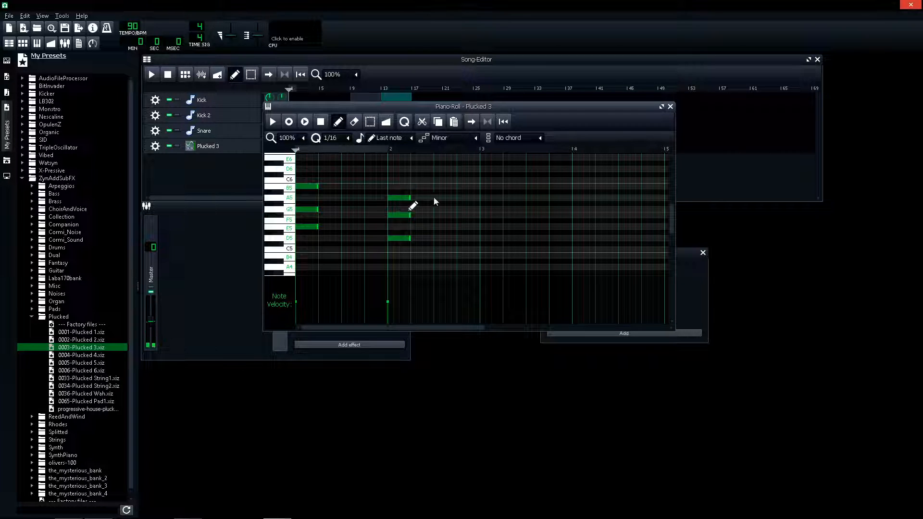
{"action": "left_click", "coordinate": [482, 227]}
{"action": "left_click", "coordinate": [483, 209]}
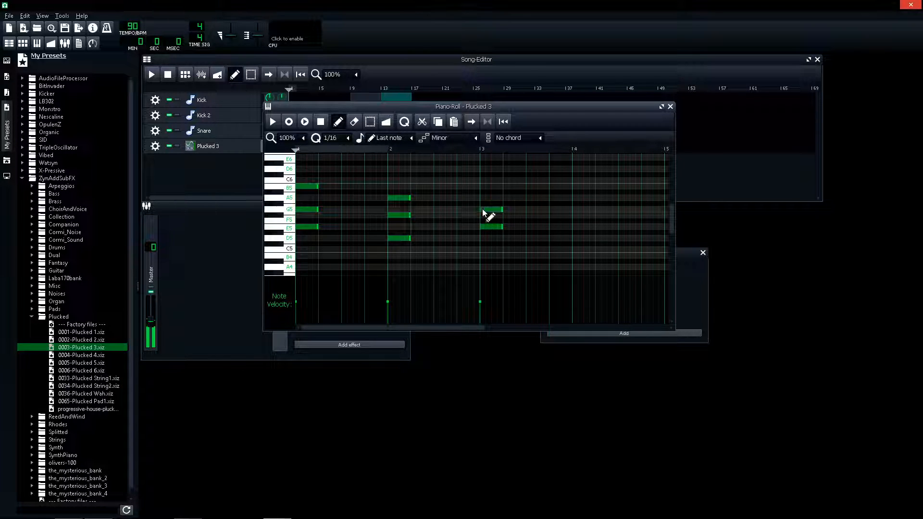
{"action": "left_click", "coordinate": [483, 186]}
Add a C5, E5, G5 chord at the start of bar 4, play the progression, and close the piano roll.
{"action": "left_click", "coordinate": [575, 249]}
{"action": "left_click", "coordinate": [579, 210]}
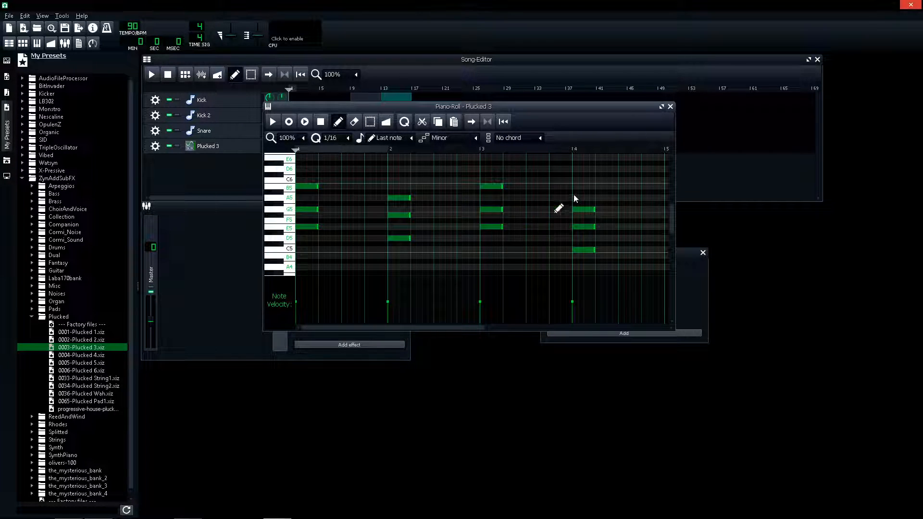
{"action": "key", "text": "space"}
{"action": "key", "text": "space"}
{"action": "left_click", "coordinate": [670, 107]}
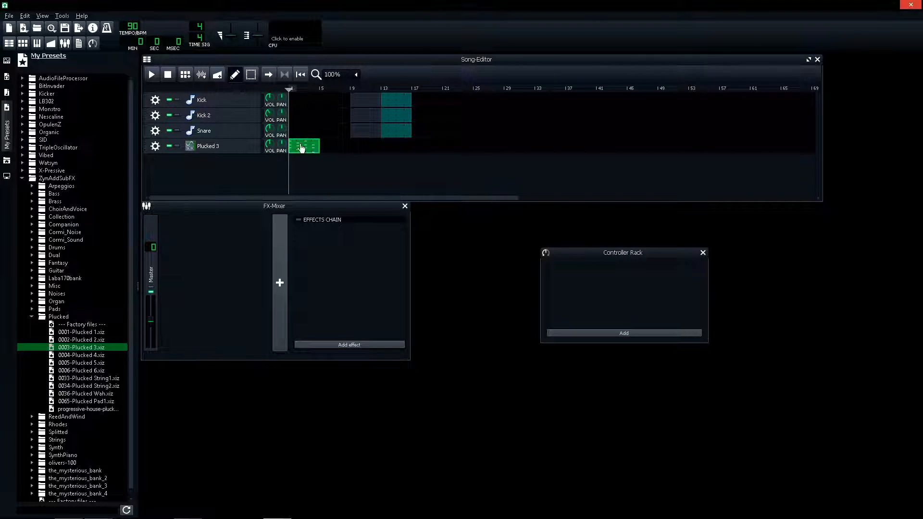
Preview the ReedAndWind presets down to 0067-Fat Reed3 square, and collapse the folder.
{"action": "left_click", "coordinate": [31, 316]}
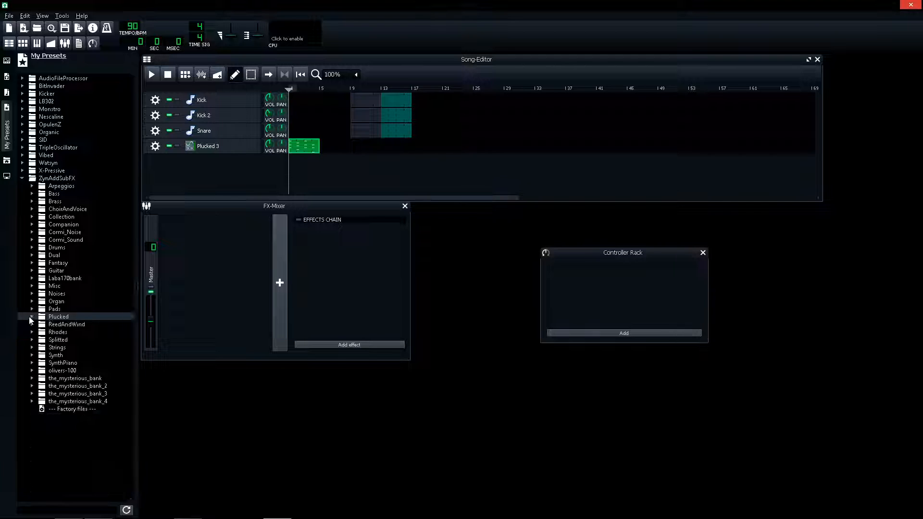
{"action": "double_click", "coordinate": [79, 324]}
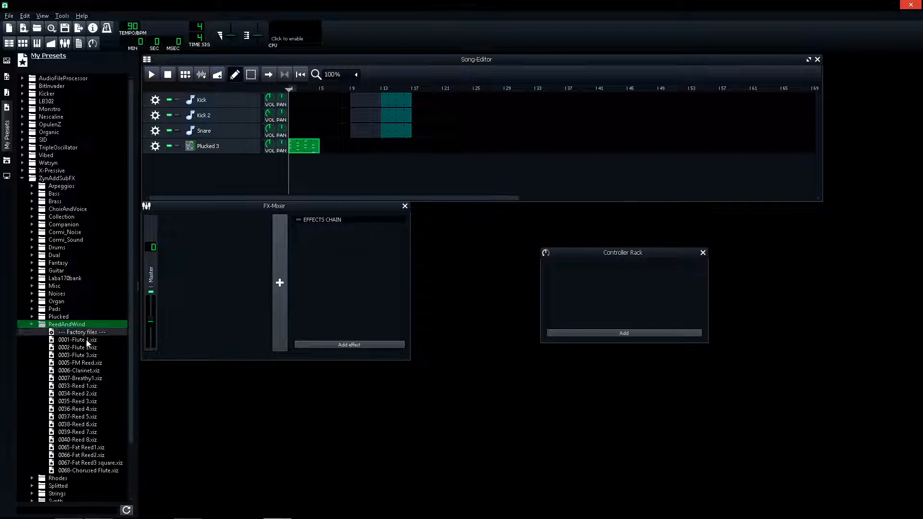
{"action": "left_click_drag", "start_coordinate": [81, 419], "coordinate": [77, 462]}
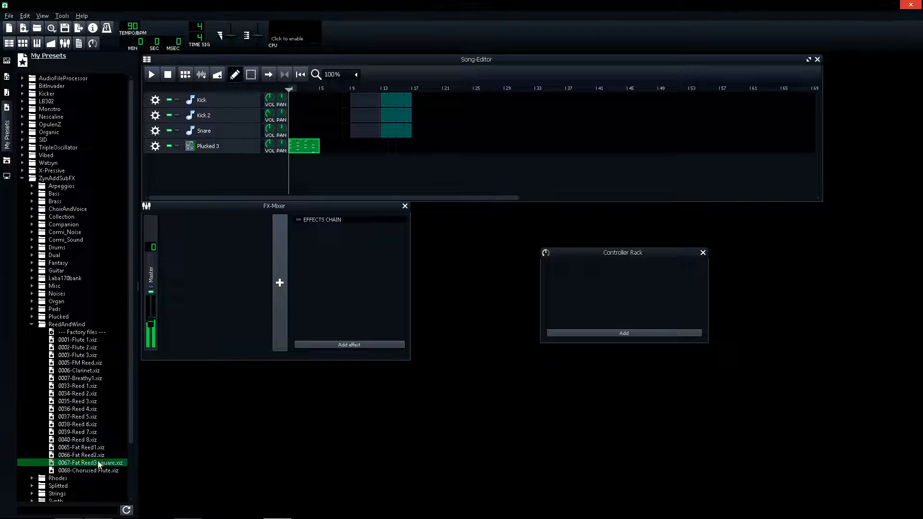
{"action": "left_click", "coordinate": [28, 324]}
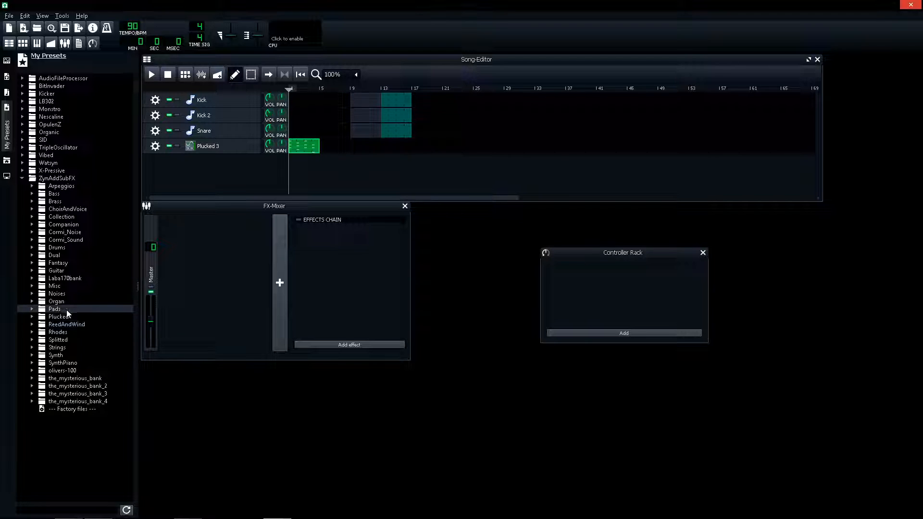
Search the presets for "lead" and preview the lead sounds in the_mysterious_bank and the_mysterious_bank_3.
{"action": "left_click", "coordinate": [70, 510]}
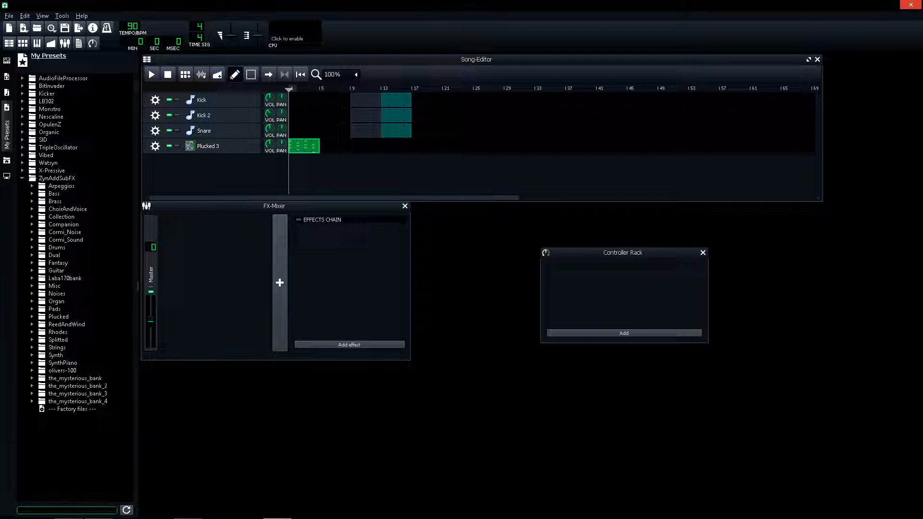
{"action": "type", "text": "lead"}
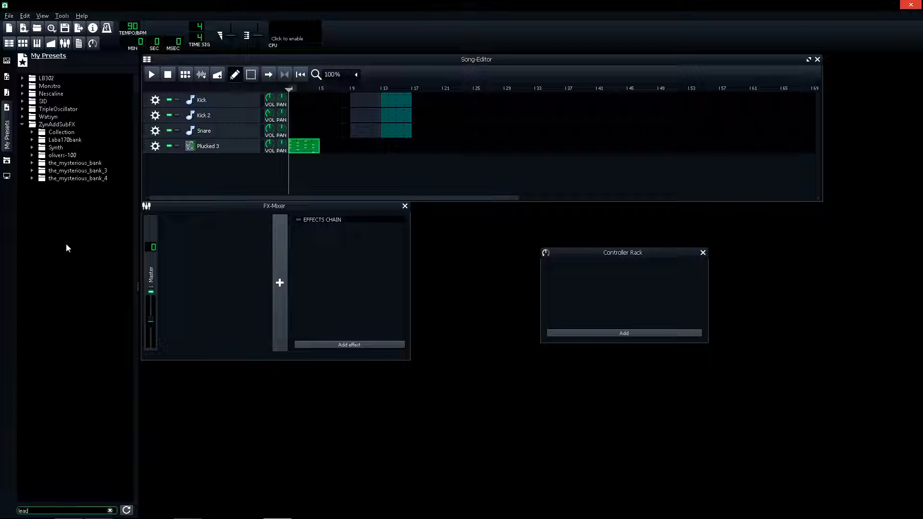
{"action": "left_click", "coordinate": [72, 180]}
{"action": "double_click", "coordinate": [72, 163]}
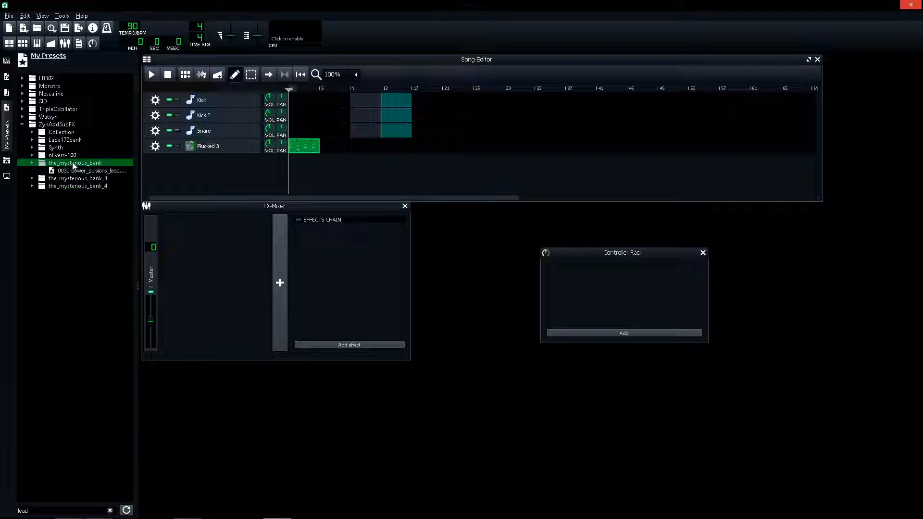
{"action": "left_click", "coordinate": [83, 171]}
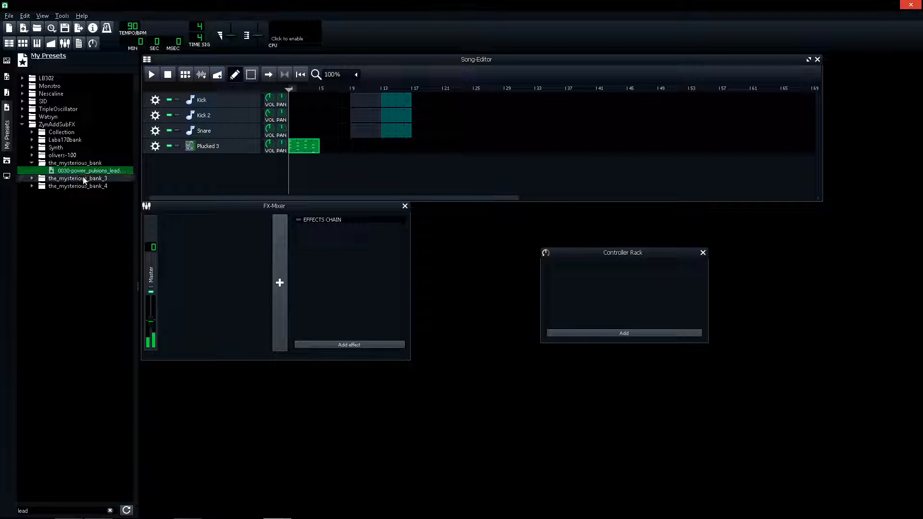
{"action": "double_click", "coordinate": [84, 179]}
{"action": "left_click", "coordinate": [86, 186]}
Preview the olivers-100 lead presets one by one and add 0047-Dirty Vibrato Lead as a new track.
{"action": "double_click", "coordinate": [62, 155]}
{"action": "left_click", "coordinate": [76, 163]}
{"action": "left_click", "coordinate": [86, 171]}
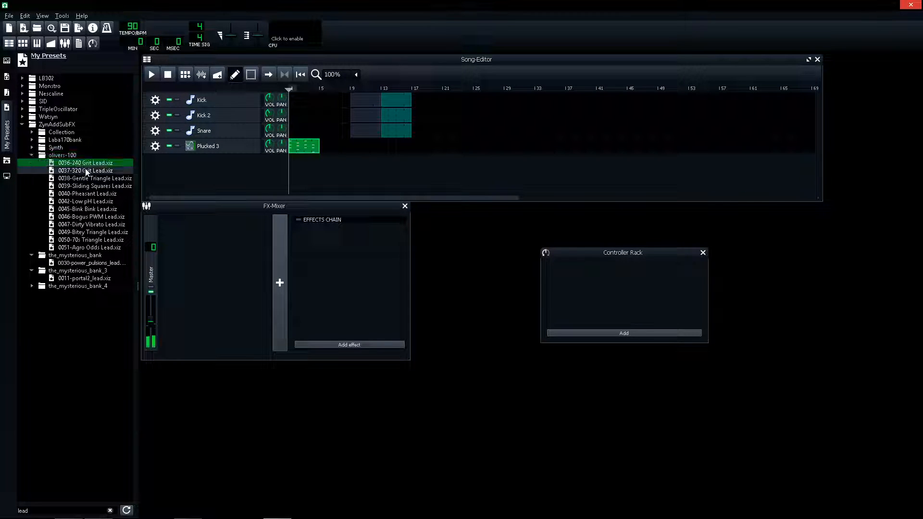
{"action": "left_click", "coordinate": [90, 179]}
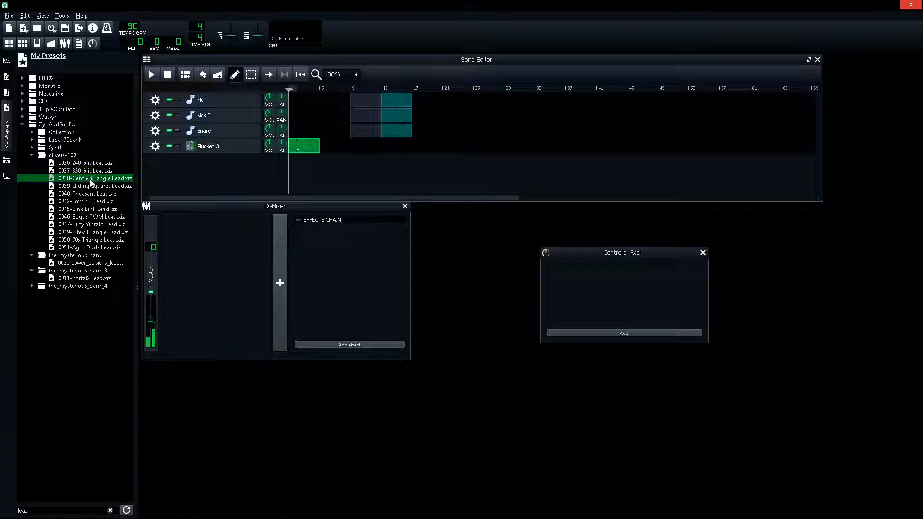
{"action": "left_click", "coordinate": [93, 186]}
{"action": "left_click", "coordinate": [96, 193]}
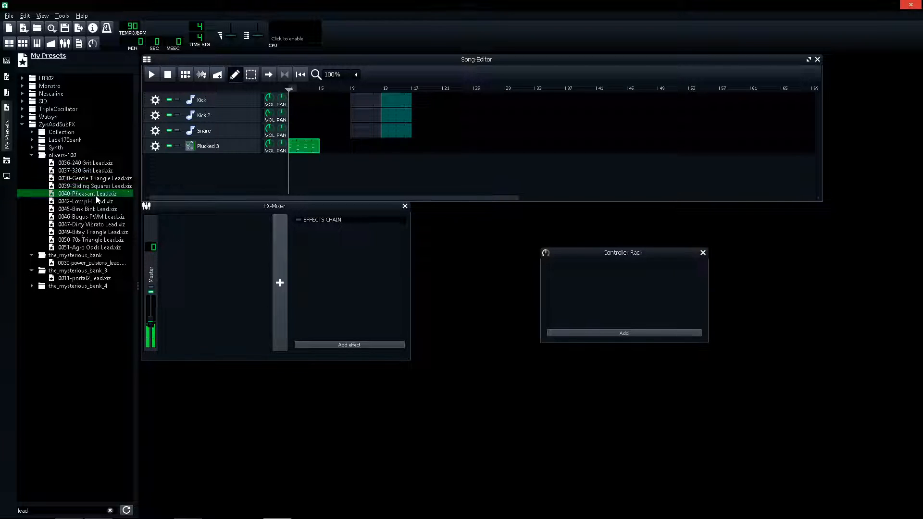
{"action": "left_click", "coordinate": [96, 202]}
{"action": "left_click", "coordinate": [97, 209]}
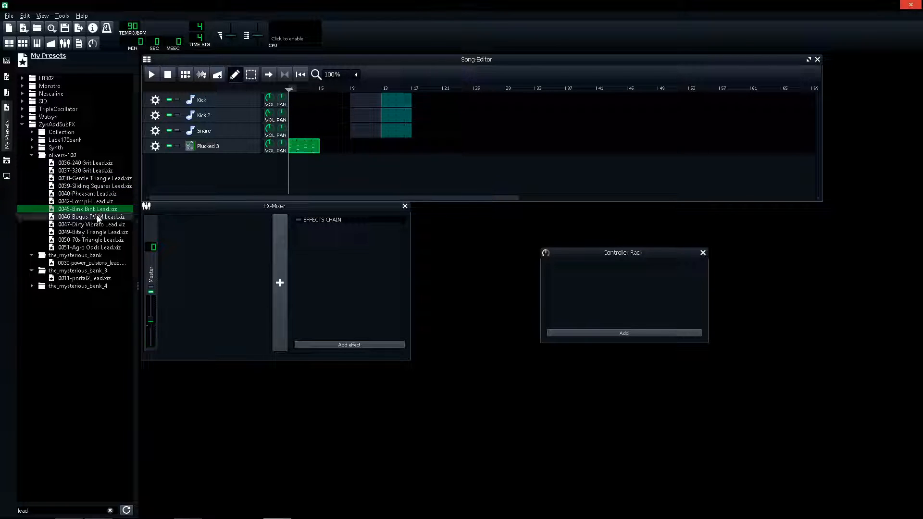
{"action": "left_click", "coordinate": [97, 217]}
{"action": "left_click", "coordinate": [96, 224]}
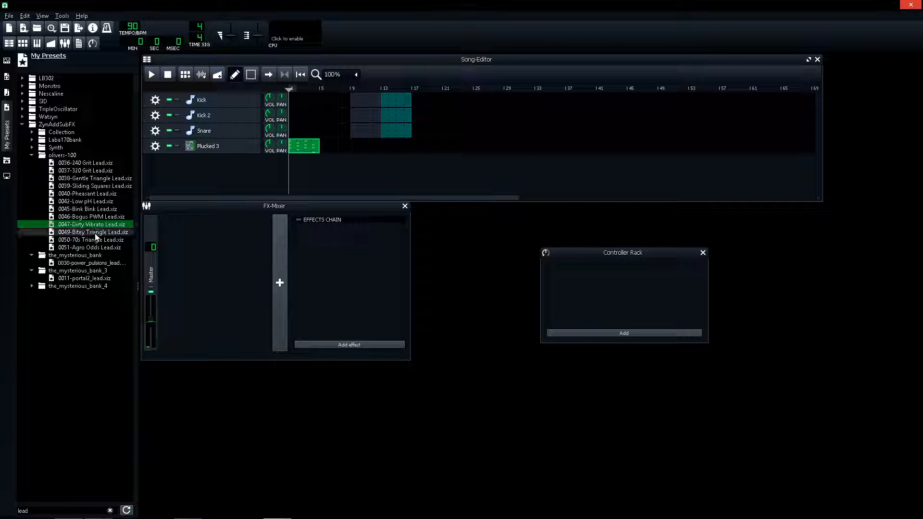
{"action": "left_click_drag", "start_coordinate": [96, 225], "coordinate": [214, 187]}
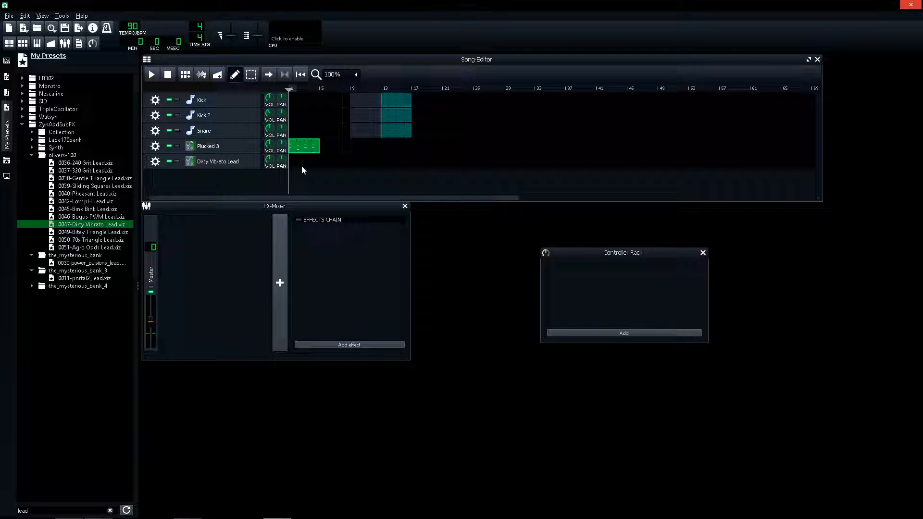
Copy the Plucked 3 chord pattern and paste it at bar 1 of the Dirty Vibrato Lead track.
{"action": "right_click", "coordinate": [299, 150]}
{"action": "left_click", "coordinate": [320, 195]}
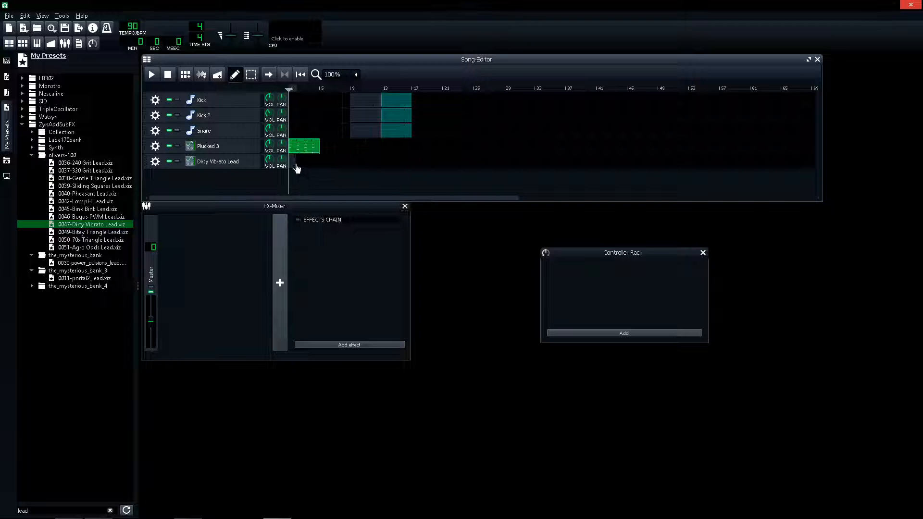
{"action": "right_click", "coordinate": [297, 169]}
{"action": "left_click", "coordinate": [312, 216]}
Shorten the Plucked 3 pattern's chords to eighth notes and repeat each chord on all four beats of its bar.
{"action": "scroll", "coordinate": [333, 74], "scroll_direction": "down", "scroll_amount": 1}
{"action": "right_click", "coordinate": [333, 145]}
{"action": "left_click", "coordinate": [345, 148]}
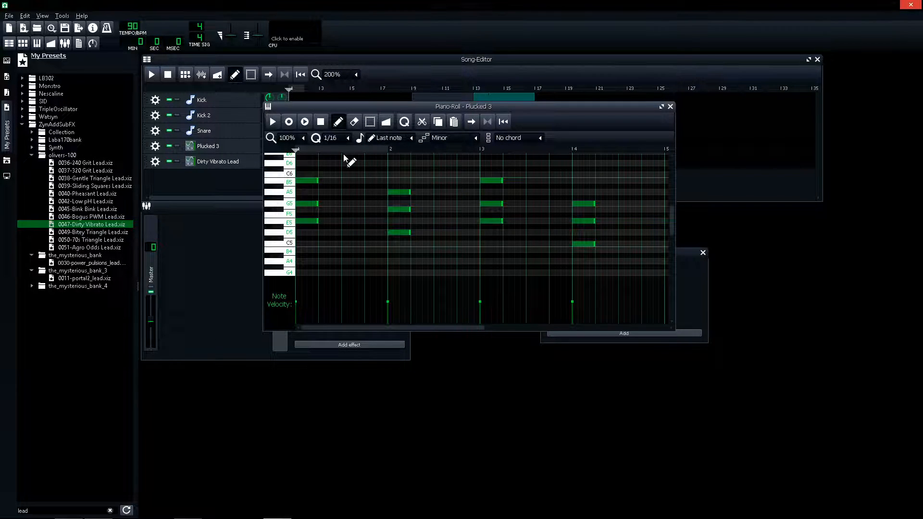
{"action": "key", "text": "ctrl+a"}
{"action": "mouse_move", "coordinate": [316, 180]}
{"action": "left_mouse_down"}
{"action": "mouse_move", "coordinate": [299, 181]}
{"action": "mouse_move", "coordinate": [373, 182]}
{"action": "left_mouse_up"}
{"action": "key", "text": "ctrl+a"}
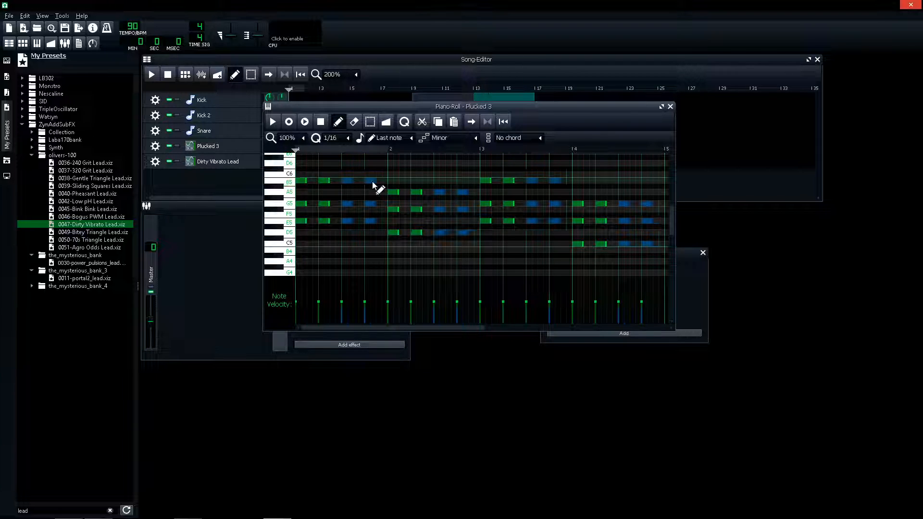
Shorten all the Plucked 3 chord notes to sixteenths and shift them half a beat later onto the offbeats.
{"action": "key", "text": "ctrl+a"}
{"action": "left_click_drag", "start_coordinate": [374, 181], "coordinate": [366, 181]}
{"action": "key", "text": "space"}
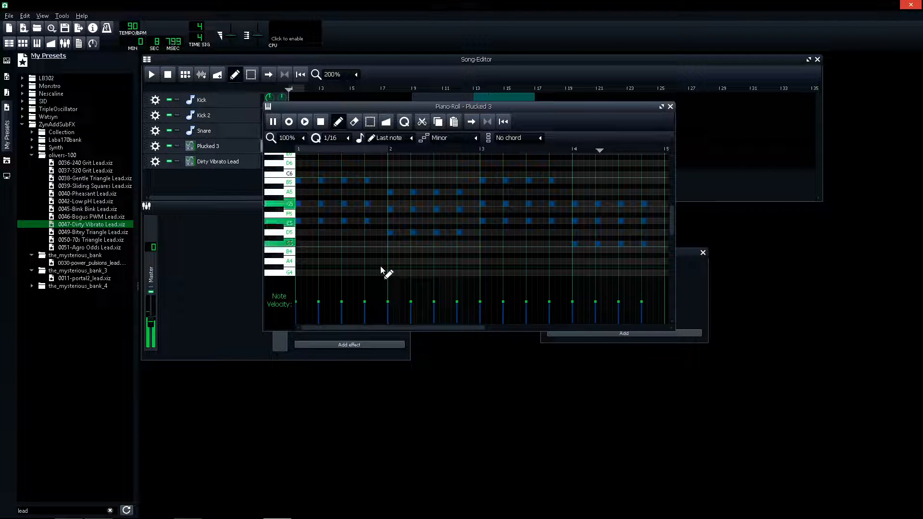
{"action": "key", "text": "space"}
{"action": "left_click_drag", "start_coordinate": [299, 221], "coordinate": [309, 222]}
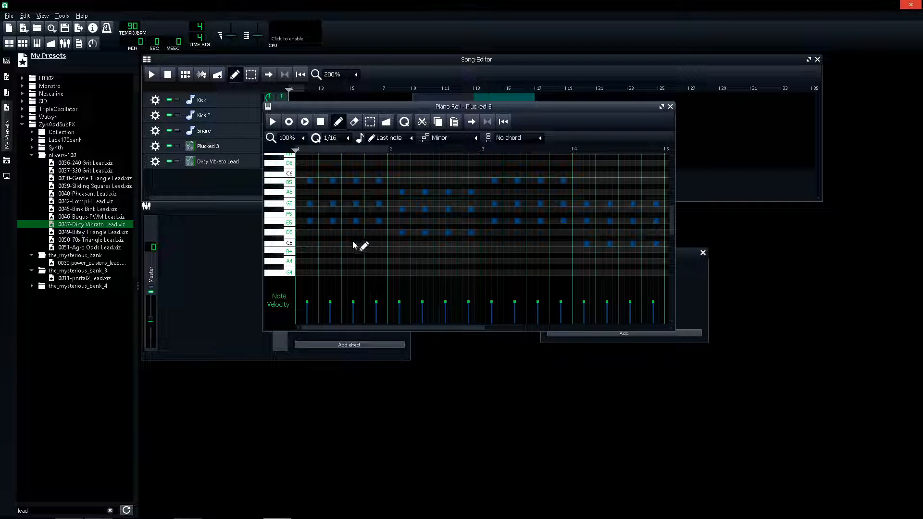
{"action": "left_click", "coordinate": [429, 261]}
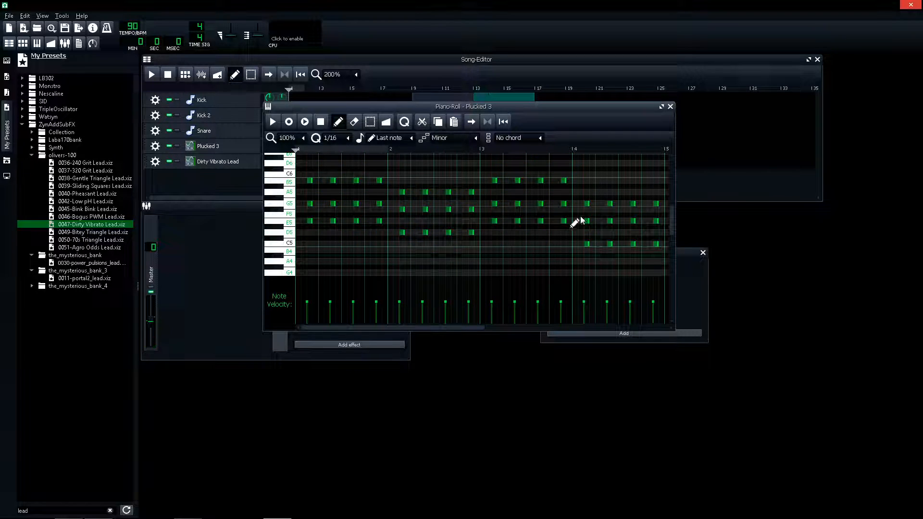
{"action": "left_click", "coordinate": [671, 107]}
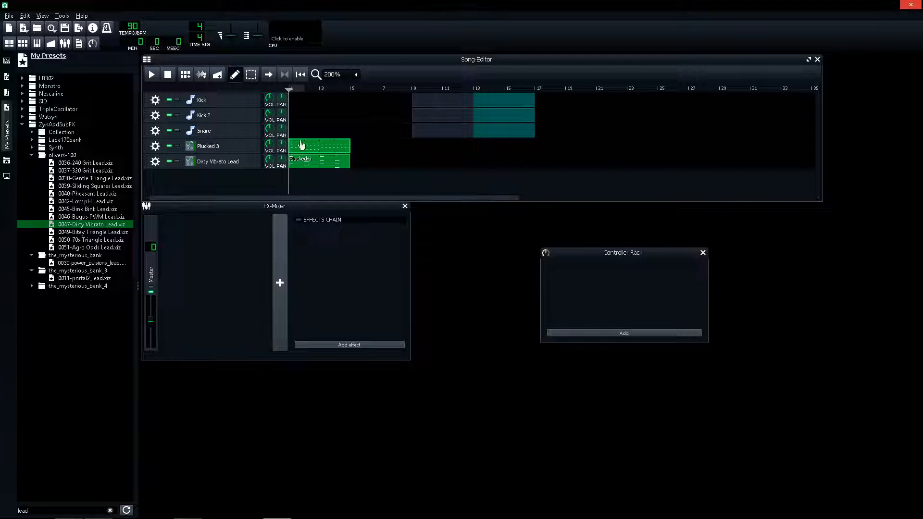
Add a Reverb insertion effect to Part 1 of the Plucked 3 ZynAddSubFX instrument.
{"action": "left_click", "coordinate": [214, 148]}
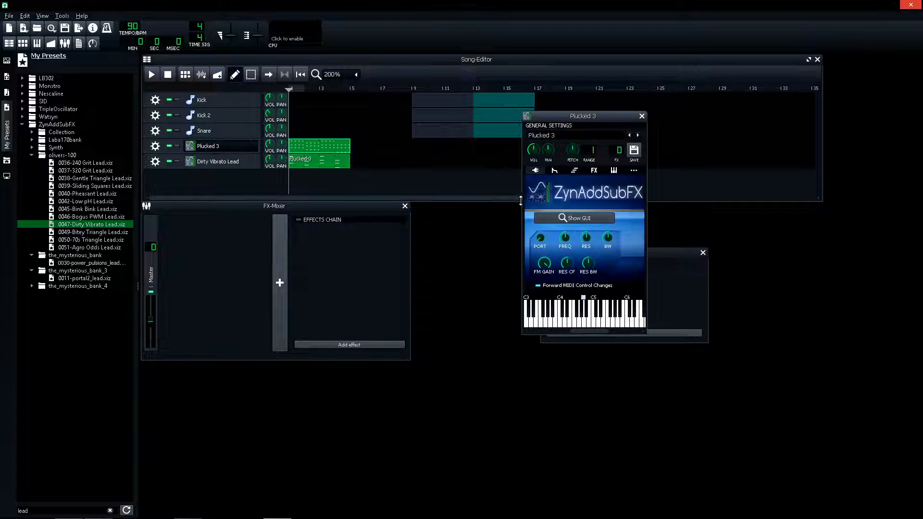
{"action": "left_click", "coordinate": [582, 218]}
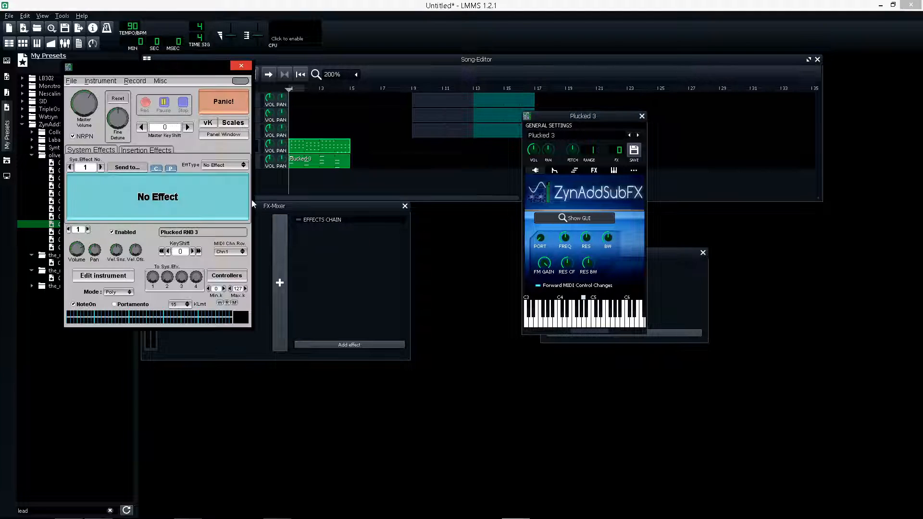
{"action": "left_click", "coordinate": [135, 152]}
{"action": "left_click", "coordinate": [132, 168]}
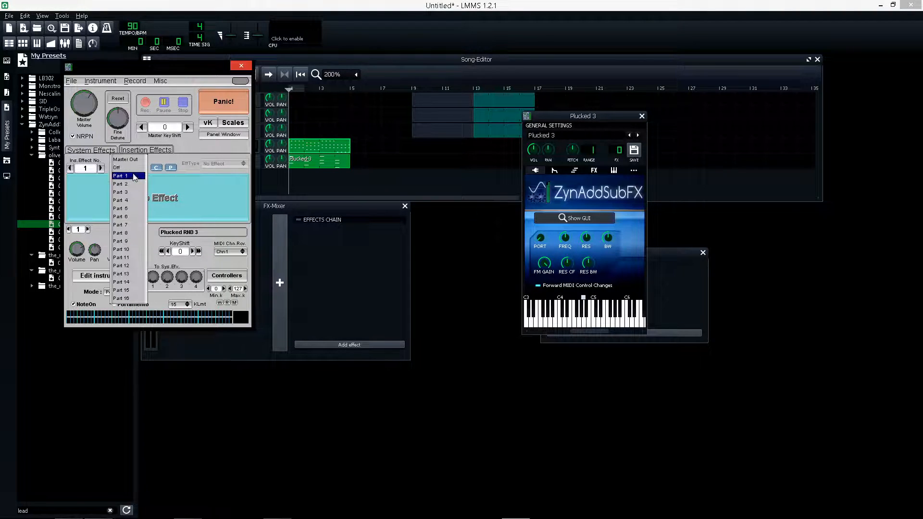
{"action": "left_click", "coordinate": [133, 176]}
{"action": "left_click", "coordinate": [214, 164]}
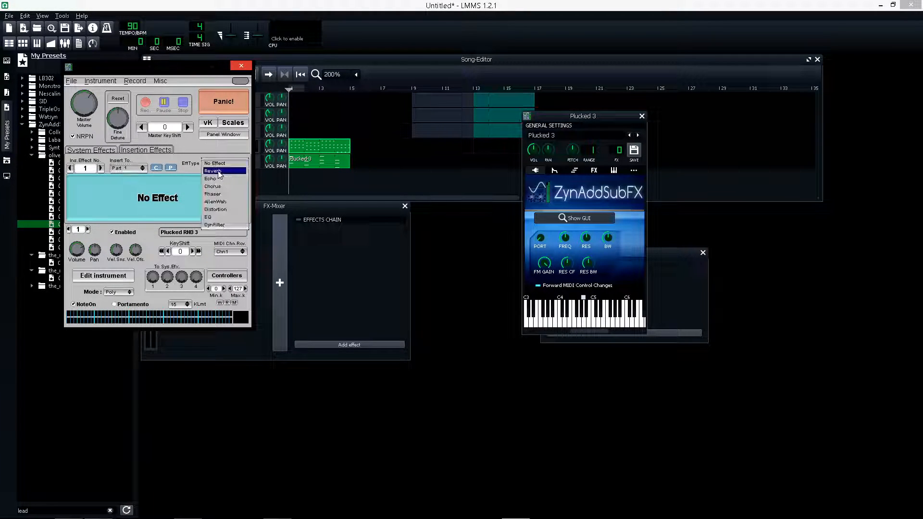
{"action": "left_click", "coordinate": [224, 172]}
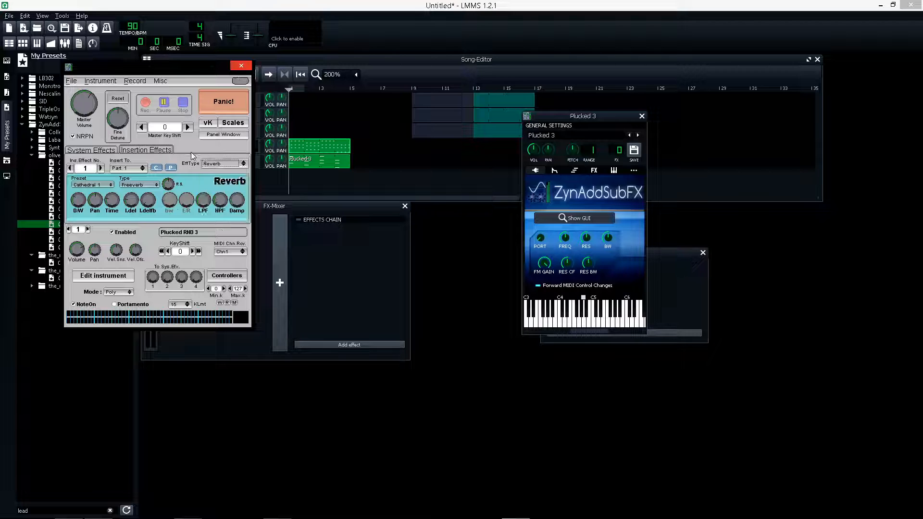
{"action": "left_click", "coordinate": [240, 66]}
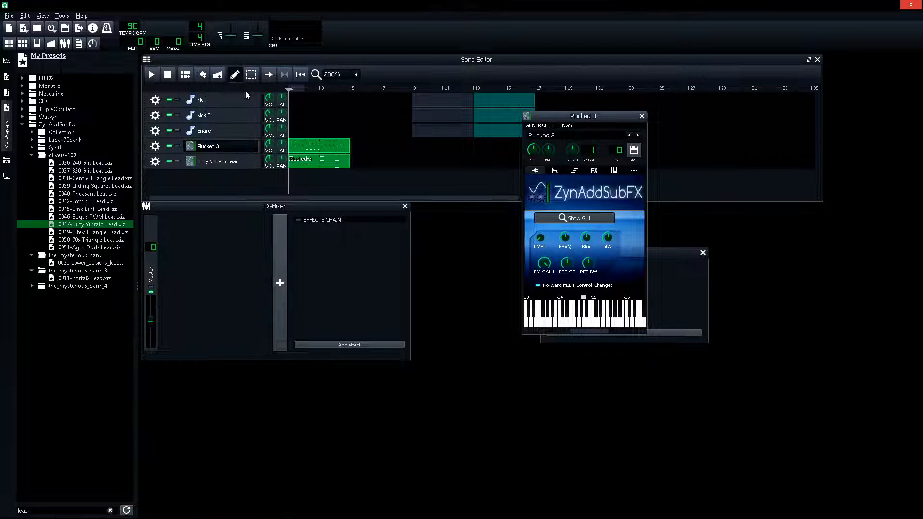
Solo the Plucked 3 track, play it with its reverb settings open, and take it out of solo.
{"action": "left_click", "coordinate": [177, 146]}
{"action": "key", "text": "space"}
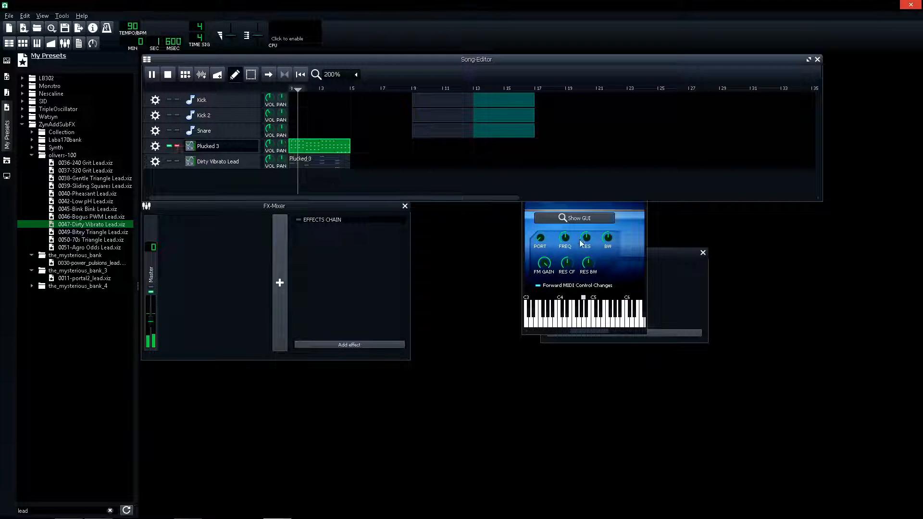
{"action": "left_click", "coordinate": [575, 218]}
{"action": "left_click", "coordinate": [144, 164]}
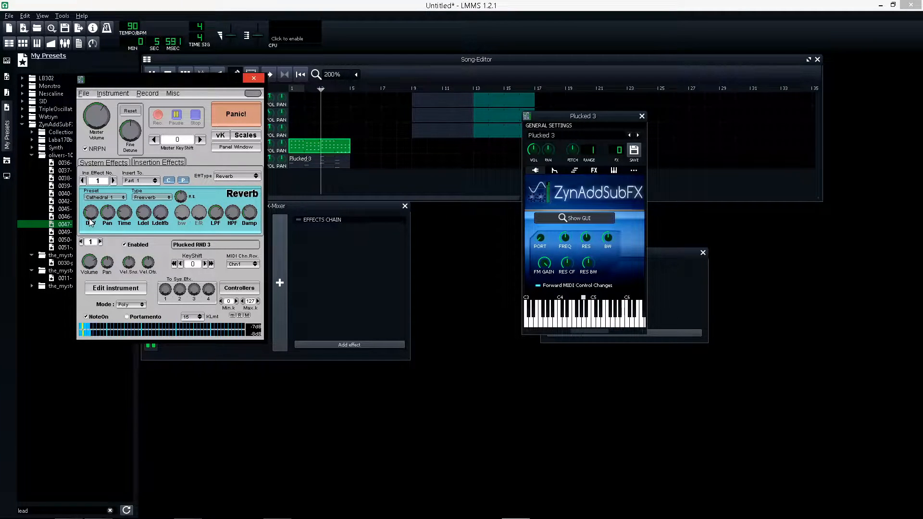
{"action": "left_click_drag", "start_coordinate": [160, 78], "coordinate": [385, 104]}
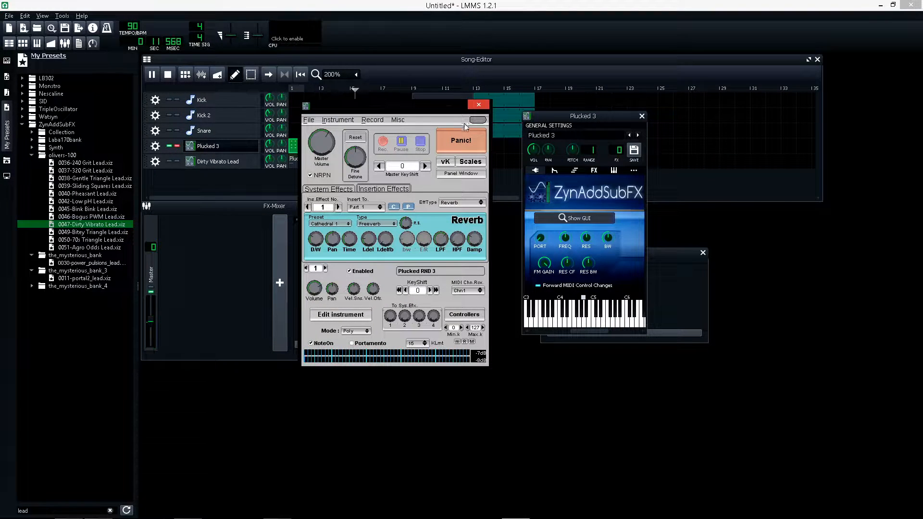
{"action": "left_click", "coordinate": [478, 104]}
{"action": "left_click", "coordinate": [641, 116]}
{"action": "left_click", "coordinate": [168, 75]}
{"action": "left_click", "coordinate": [177, 146]}
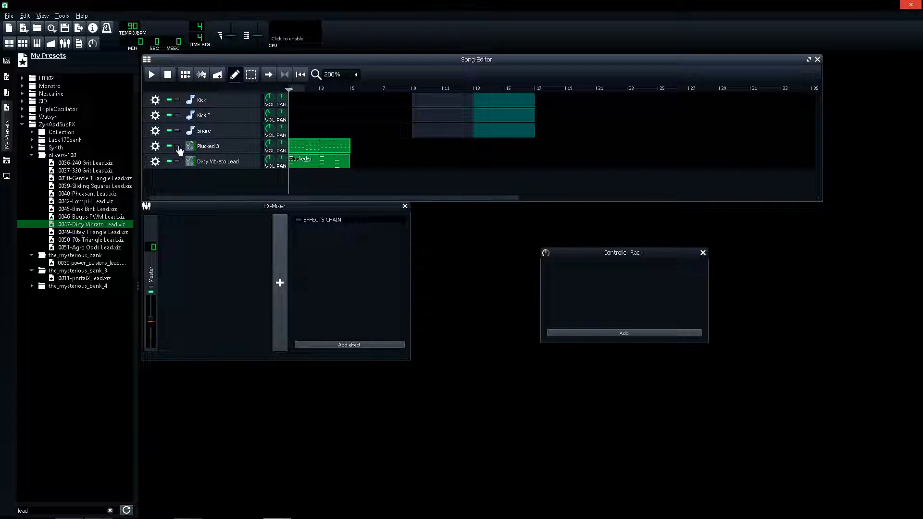
In bar 1 of the Dirty Vibrato Lead pattern, move B5 to beat 3 and G5 to beat 4, and play it back.
{"action": "right_click", "coordinate": [323, 164]}
{"action": "left_click", "coordinate": [334, 163]}
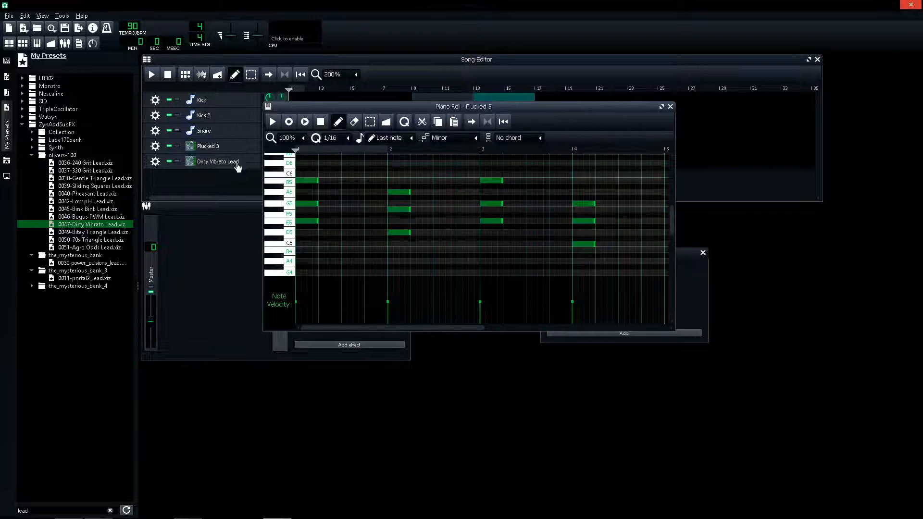
{"action": "left_click", "coordinate": [304, 182]}
{"action": "left_click_drag", "start_coordinate": [309, 181], "coordinate": [355, 181]}
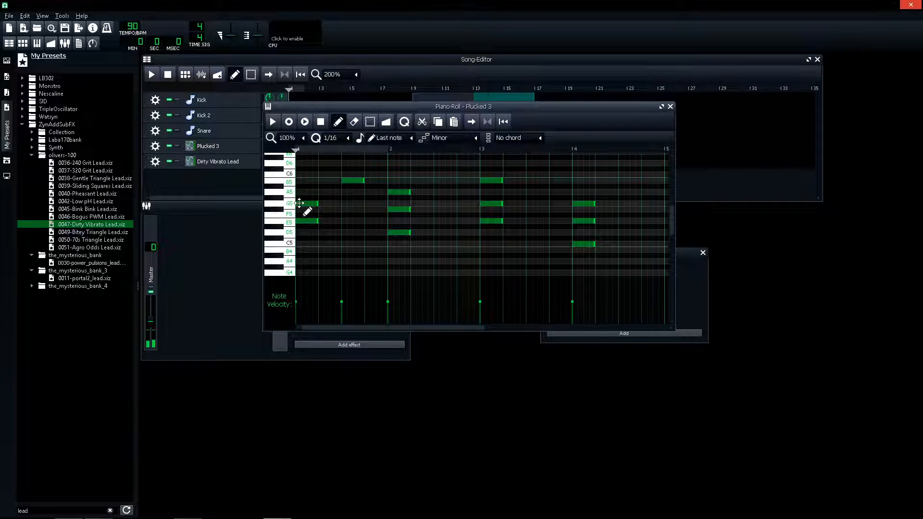
{"action": "left_click_drag", "start_coordinate": [305, 205], "coordinate": [373, 206]}
{"action": "key", "text": "space"}
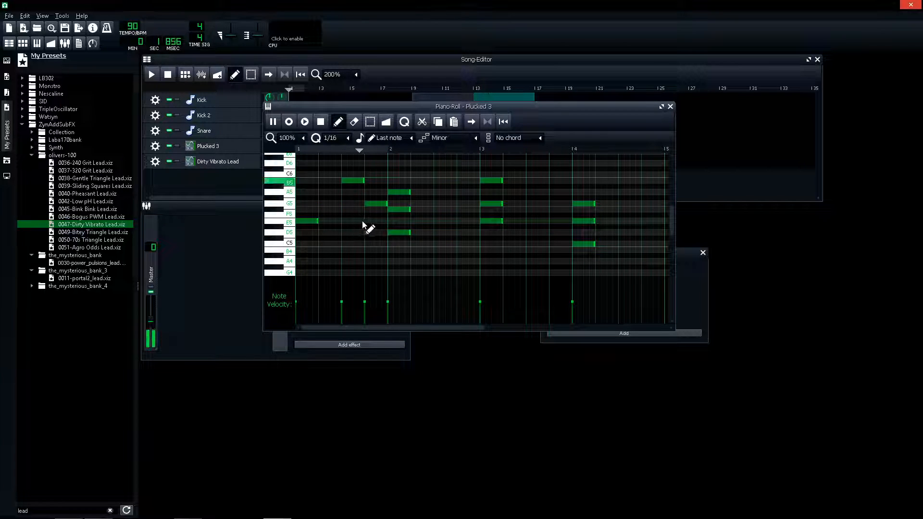
{"action": "key", "text": "space"}
{"action": "key", "text": "space"}
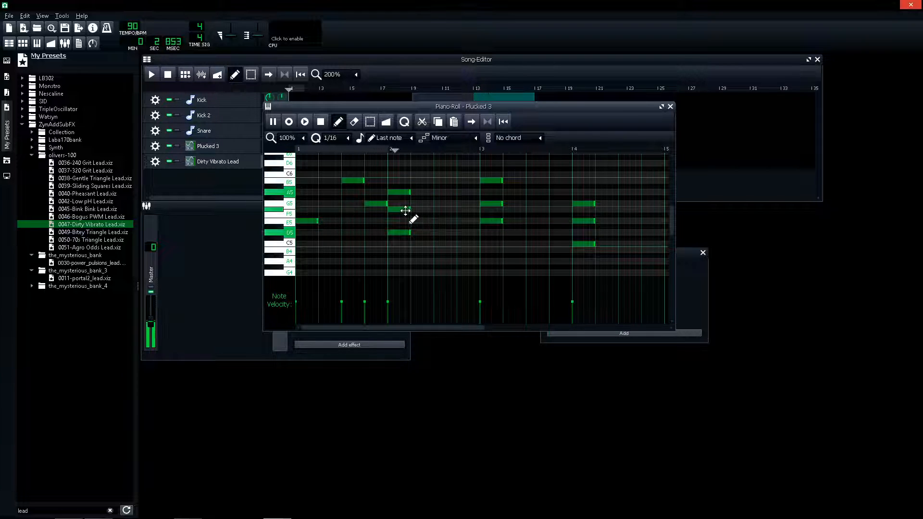
{"action": "key", "text": "space"}
Spread the other lead chords over beats 3 and 4: A5 and F#5 in bar 2, B5 and G5 in bar 3, G5 and E5 in bar 4.
{"action": "left_click_drag", "start_coordinate": [399, 209], "coordinate": [446, 192]}
{"action": "key", "text": "space"}
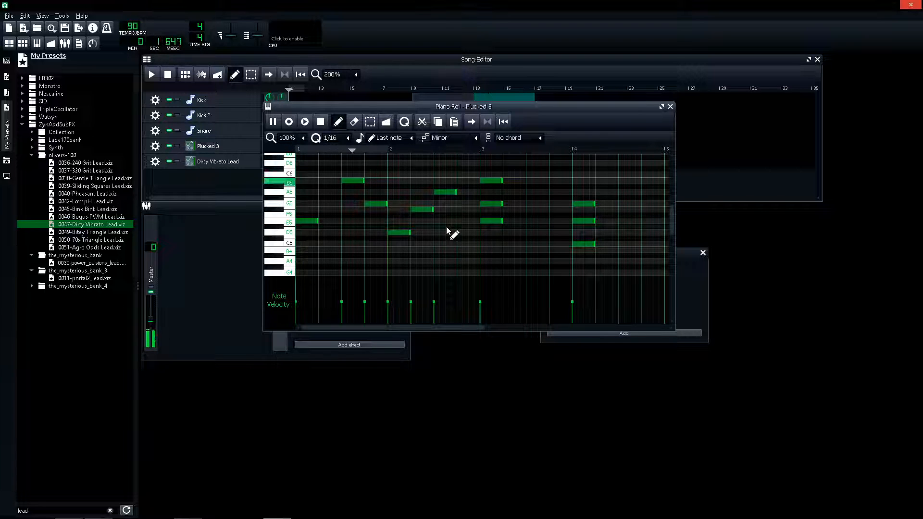
{"action": "key", "text": "space"}
{"action": "left_click_drag", "start_coordinate": [422, 209], "coordinate": [570, 204]}
{"action": "left_click_drag", "start_coordinate": [497, 183], "coordinate": [550, 188]}
{"action": "left_click_drag", "start_coordinate": [584, 219], "coordinate": [628, 204]}
Shorten all the lead notes to eighths and add a C5 on the last half beat of bar 4.
{"action": "key", "text": "ctrl+a"}
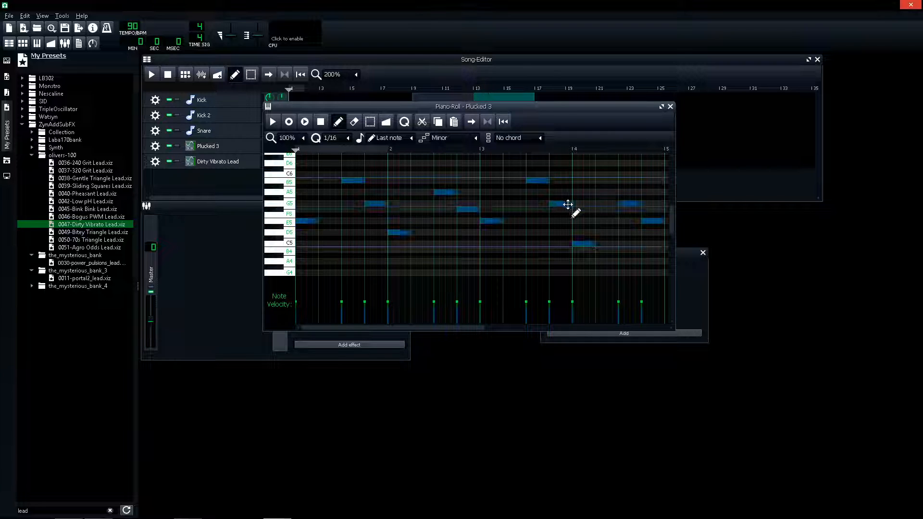
{"action": "key", "text": "space"}
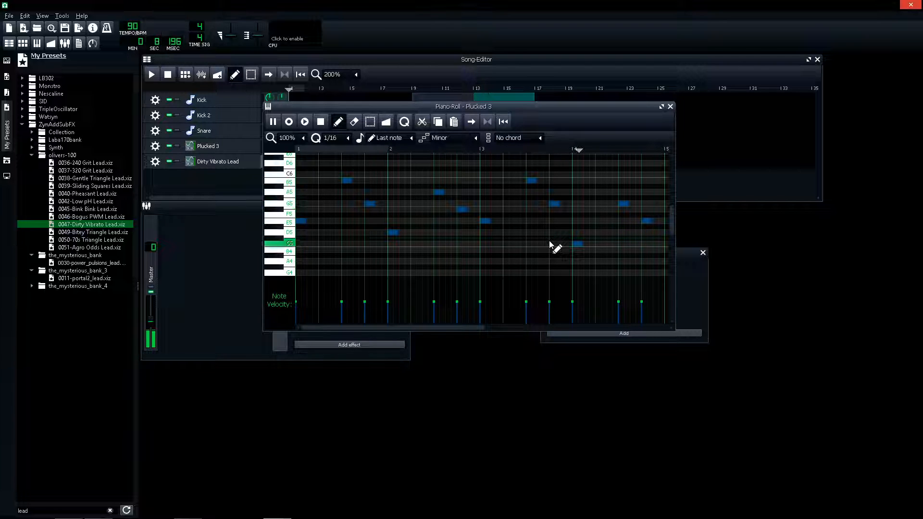
{"action": "left_click", "coordinate": [656, 244]}
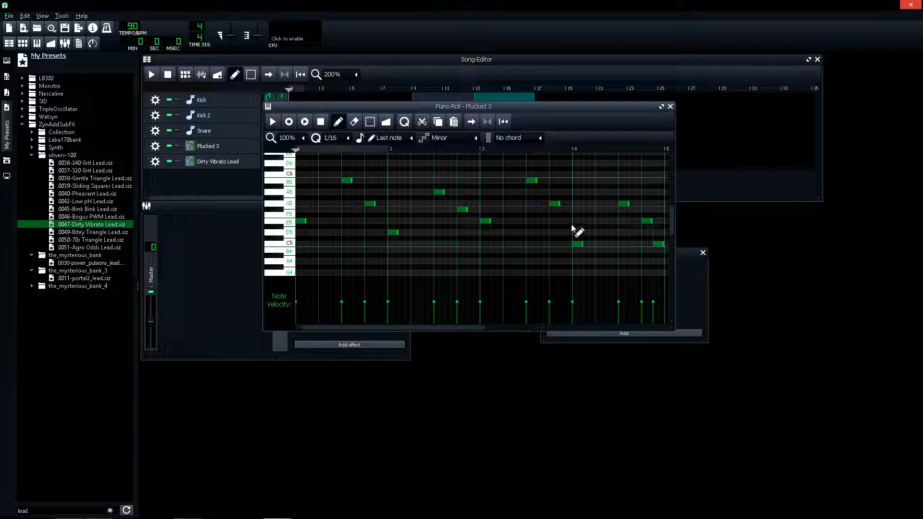
Add an F#5 in bar 2 and an E5 in bar 4 of the lead, each half a beat after beat 2.
{"action": "left_click", "coordinate": [418, 210]}
{"action": "left_click_drag", "start_coordinate": [419, 208], "coordinate": [413, 209]}
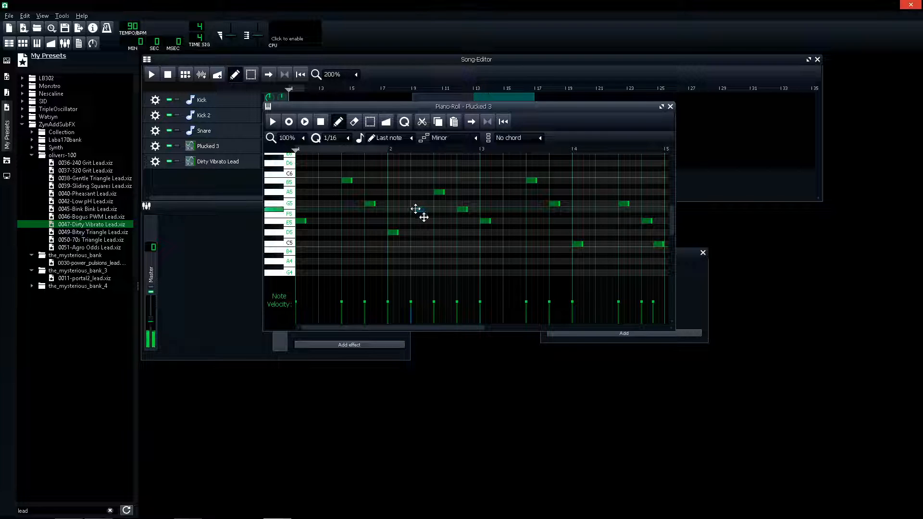
{"action": "left_click", "coordinate": [600, 222]}
{"action": "key", "text": "space"}
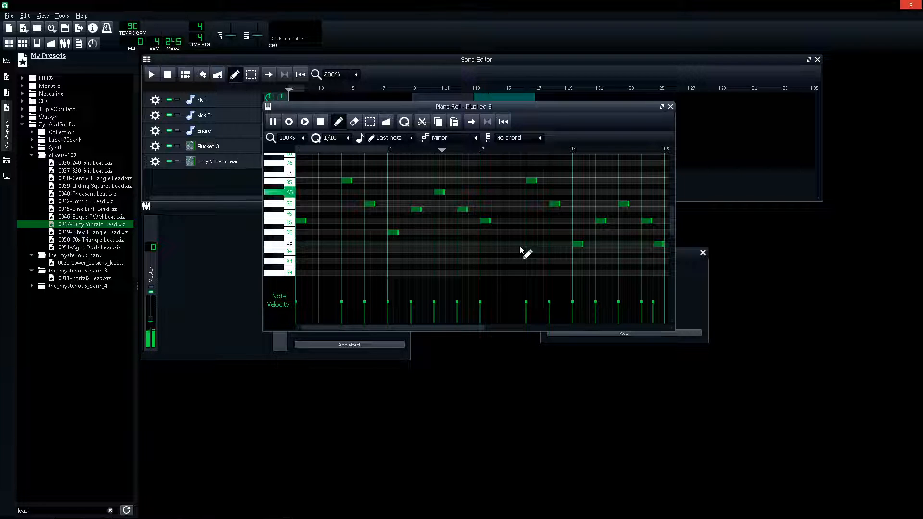
{"action": "key", "text": "space"}
{"action": "left_click_drag", "start_coordinate": [414, 210], "coordinate": [428, 208]}
{"action": "left_click_drag", "start_coordinate": [601, 221], "coordinate": [612, 221]}
{"action": "key", "text": "space"}
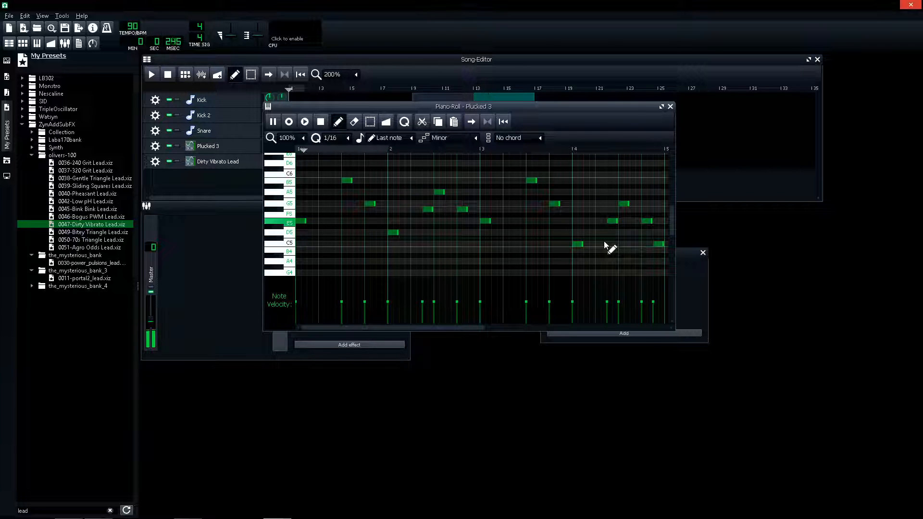
{"action": "left_click", "coordinate": [671, 106]}
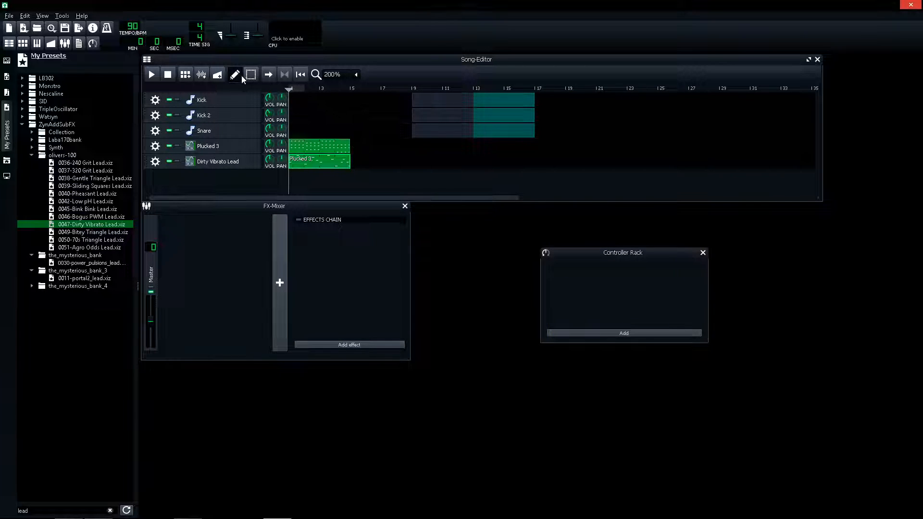
Copy the Plucked 3 and Dirty Vibrato Lead patterns across bars 5 to 16, and play the song from bar 5.
{"action": "left_click", "coordinate": [256, 73]}
{"action": "left_click_drag", "start_coordinate": [355, 145], "coordinate": [481, 167]}
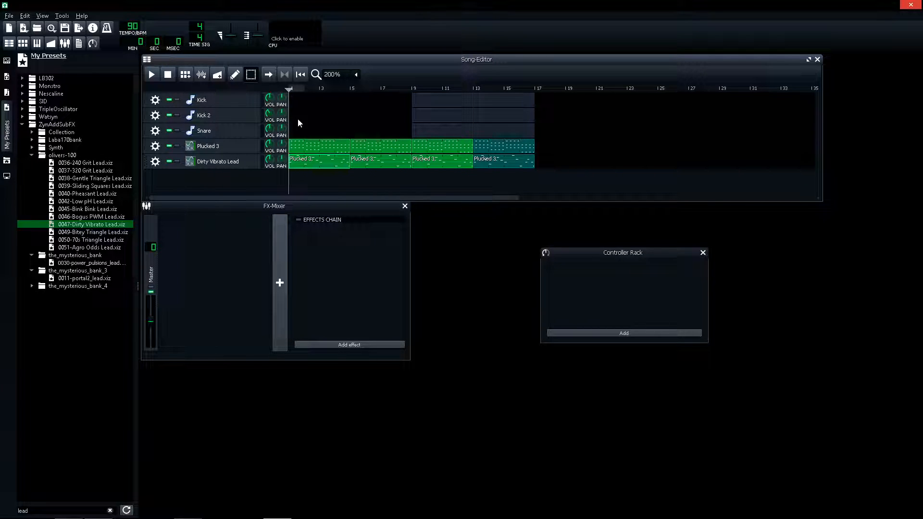
{"action": "left_click", "coordinate": [353, 88]}
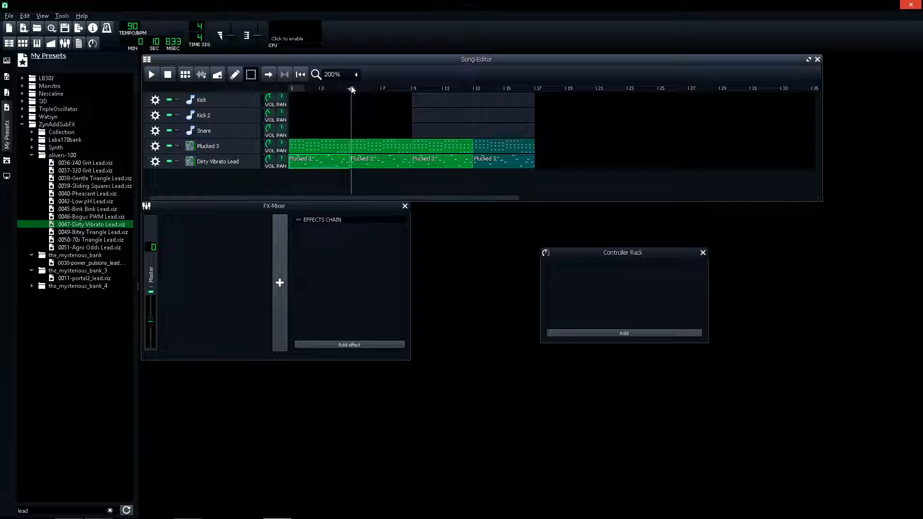
{"action": "key", "text": "space"}
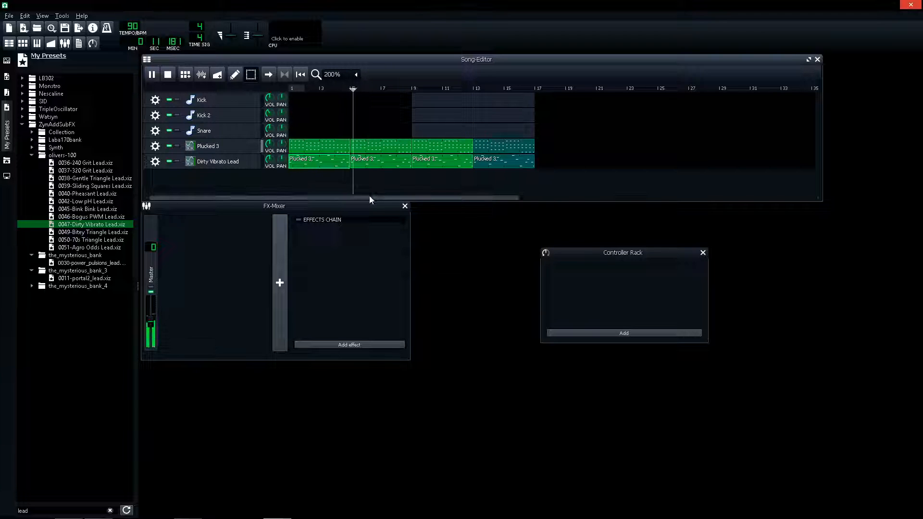
Lower the volumes of the Plucked 3, Dirty Vibrato Lead, Snare and Kick tracks while the song plays.
{"action": "left_click_drag", "start_coordinate": [270, 146], "coordinate": [270, 163]}
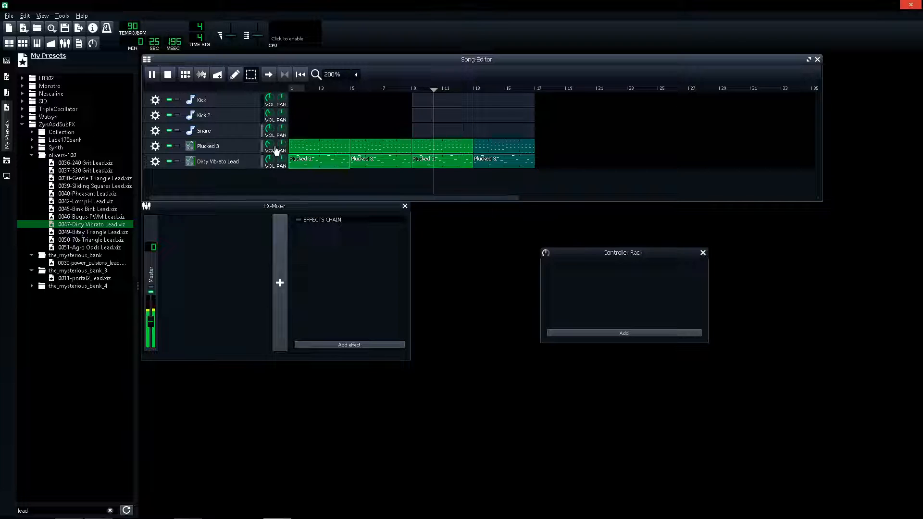
{"action": "left_click_drag", "start_coordinate": [272, 161], "coordinate": [272, 164]}
{"action": "left_click_drag", "start_coordinate": [270, 129], "coordinate": [271, 136]}
{"action": "left_click_drag", "start_coordinate": [271, 99], "coordinate": [271, 108]}
{"action": "left_click_drag", "start_coordinate": [272, 145], "coordinate": [271, 149]}
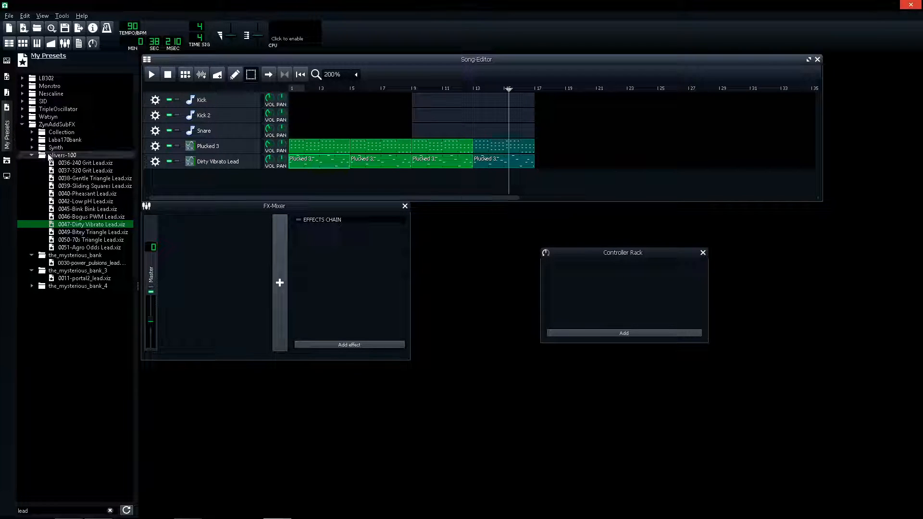
Clear the preset search, preview the ZynAddSubFX Bass presets and add 0006-Analogue Bass to the song as a new track.
{"action": "left_click", "coordinate": [109, 505]}
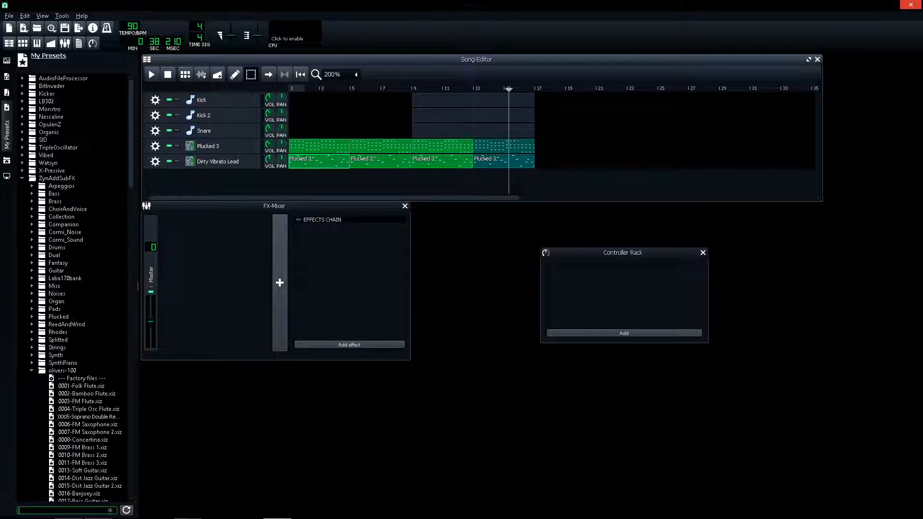
{"action": "left_click", "coordinate": [68, 194]}
{"action": "left_click", "coordinate": [88, 264]}
{"action": "left_click", "coordinate": [89, 248]}
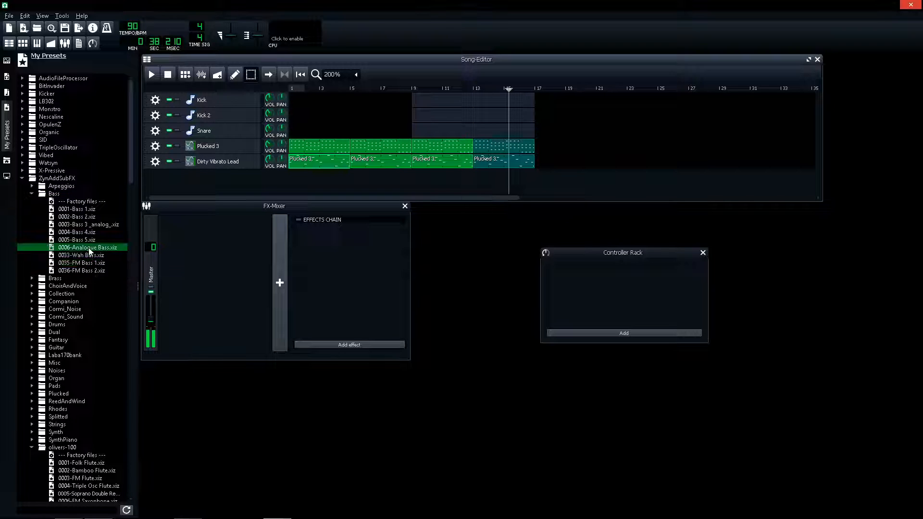
{"action": "left_click", "coordinate": [88, 210]}
{"action": "left_click", "coordinate": [87, 218]}
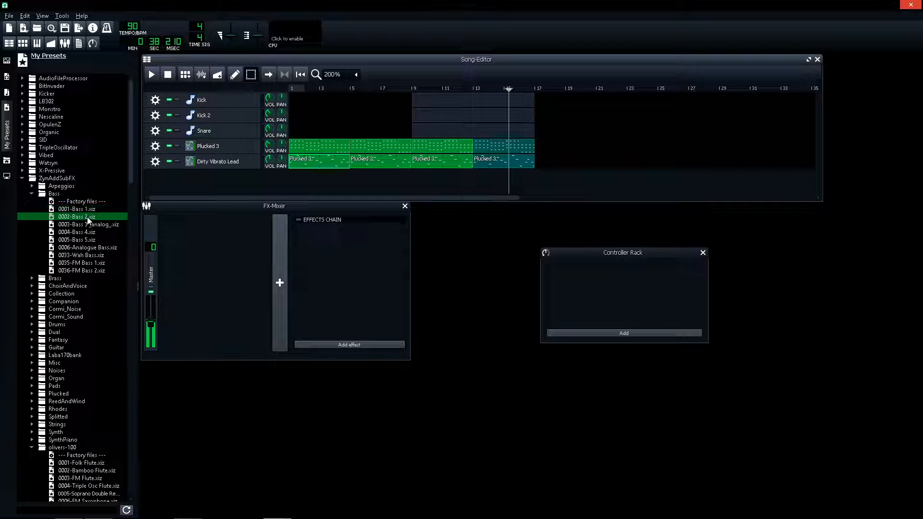
{"action": "left_click", "coordinate": [88, 224]}
{"action": "left_click", "coordinate": [88, 231]}
{"action": "left_click", "coordinate": [89, 240]}
{"action": "left_click", "coordinate": [89, 247]}
{"action": "left_click_drag", "start_coordinate": [87, 249], "coordinate": [208, 188]}
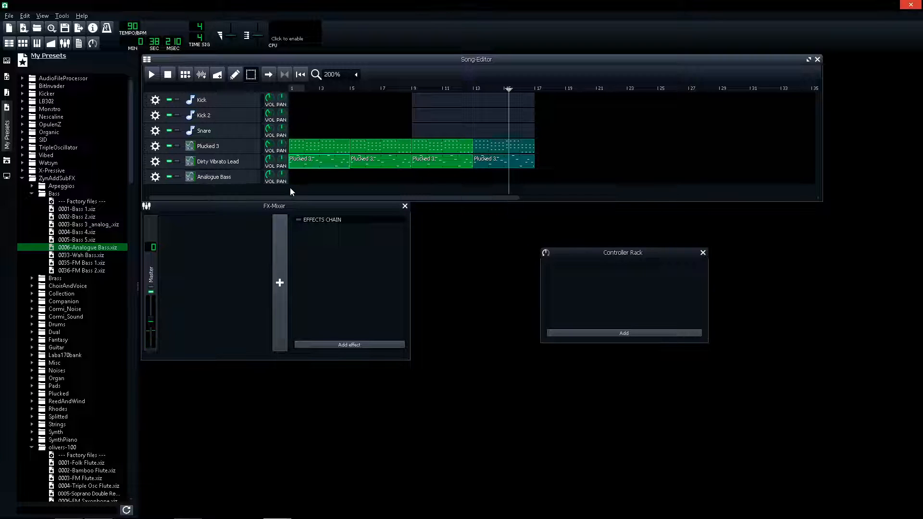
Copy the Dirty Vibrato Lead pattern from bar 1 and paste it into a new pattern at bar 1 of the Analogue Bass track.
{"action": "right_click", "coordinate": [305, 166]}
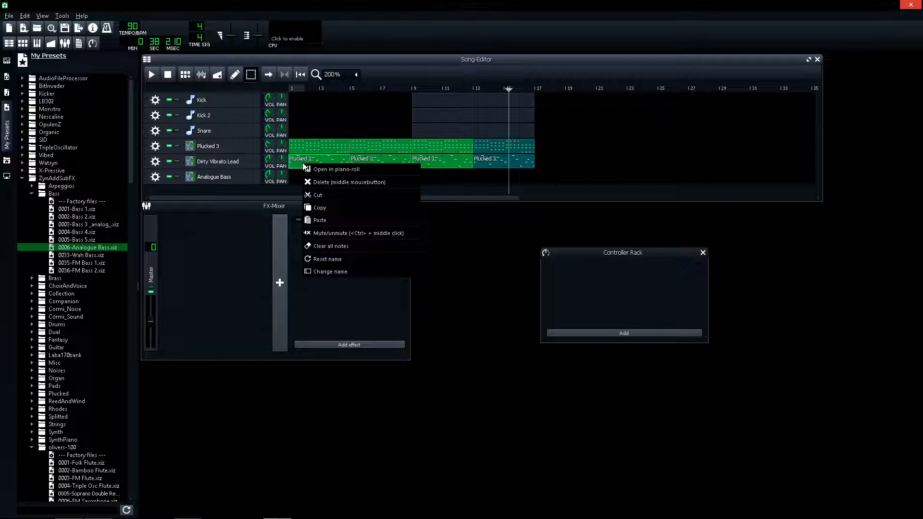
{"action": "left_click", "coordinate": [325, 204]}
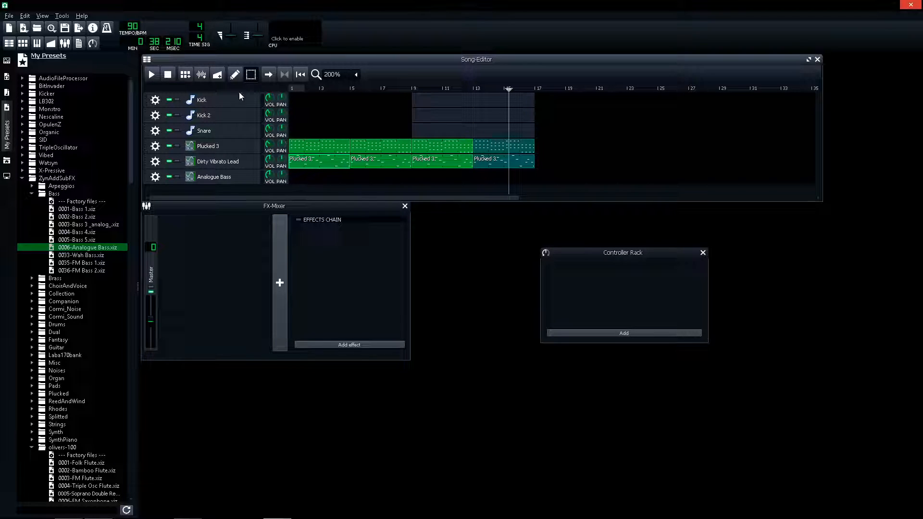
{"action": "left_click", "coordinate": [234, 75]}
{"action": "left_click", "coordinate": [295, 175]}
{"action": "right_click", "coordinate": [295, 176]}
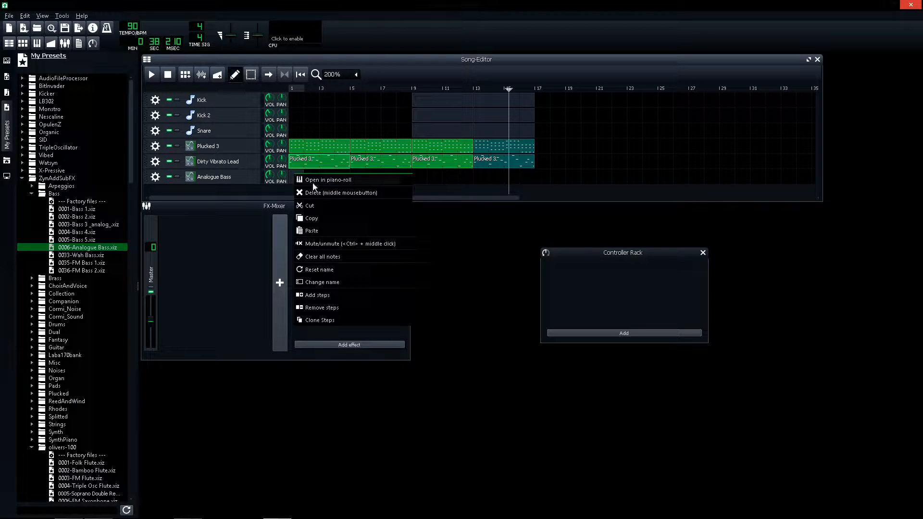
{"action": "left_click", "coordinate": [319, 227]}
Solo the Analogue Bass track and play its pattern from bar 1.
{"action": "left_click", "coordinate": [290, 89]}
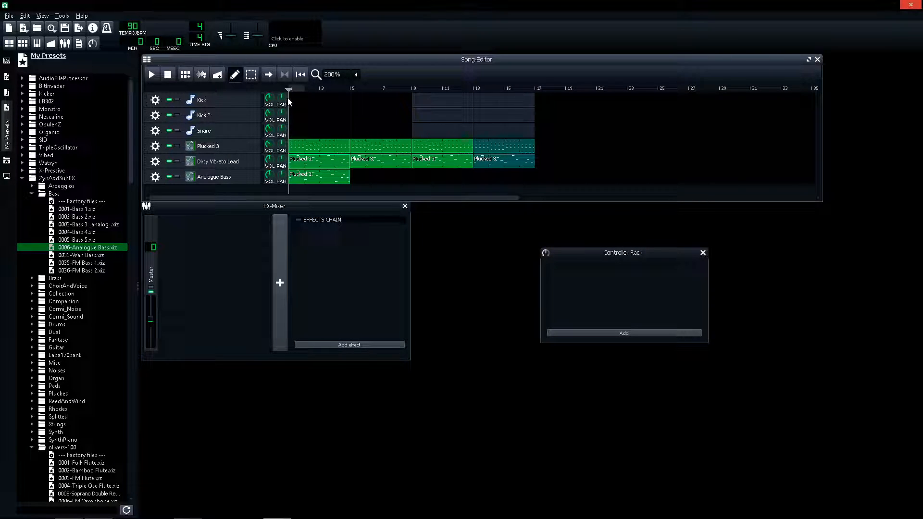
{"action": "left_click", "coordinate": [178, 177]}
{"action": "key", "text": "space"}
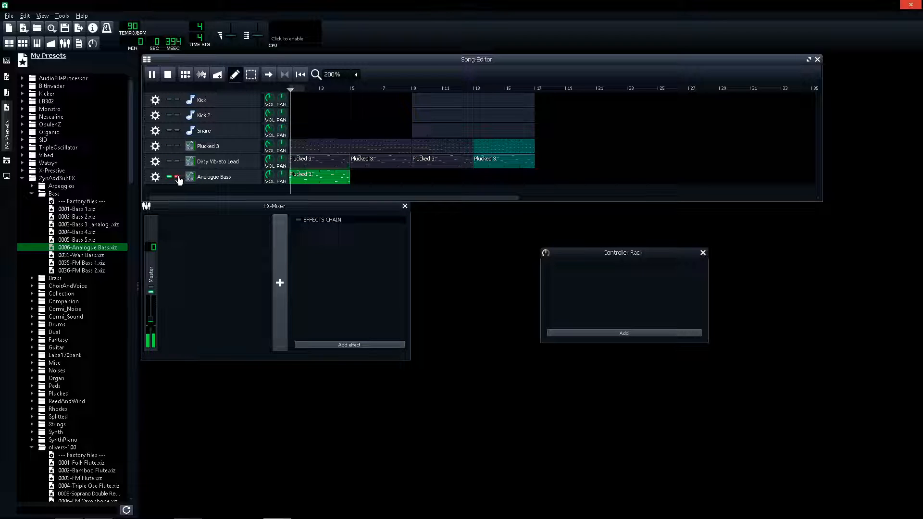
{"action": "key", "text": "space"}
Open the Analogue Bass pattern in the piano roll, transpose all its notes down one octave and play it.
{"action": "right_click", "coordinate": [335, 180]}
{"action": "left_click", "coordinate": [342, 185]}
{"action": "key", "text": "ctrl+a"}
{"action": "scroll", "coordinate": [493, 255], "scroll_direction": "down", "scroll_amount": 1}
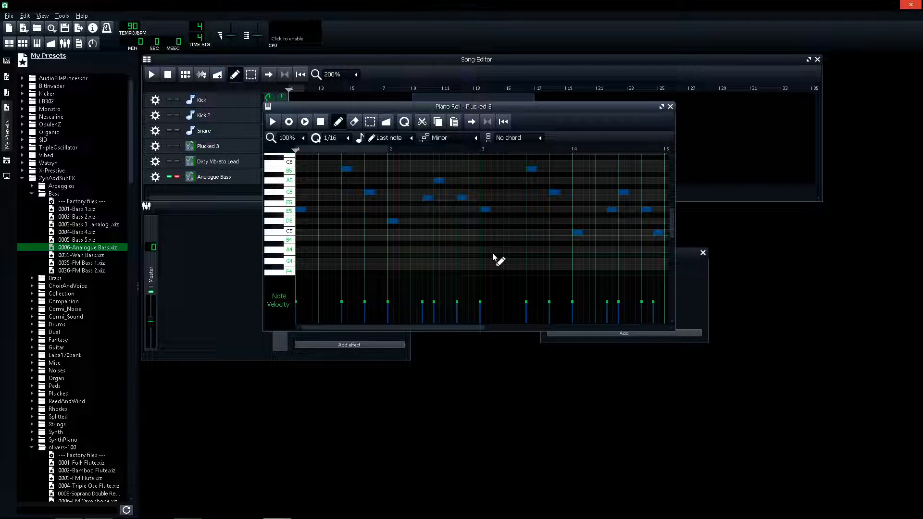
{"action": "key", "text": "ctrl+Down"}
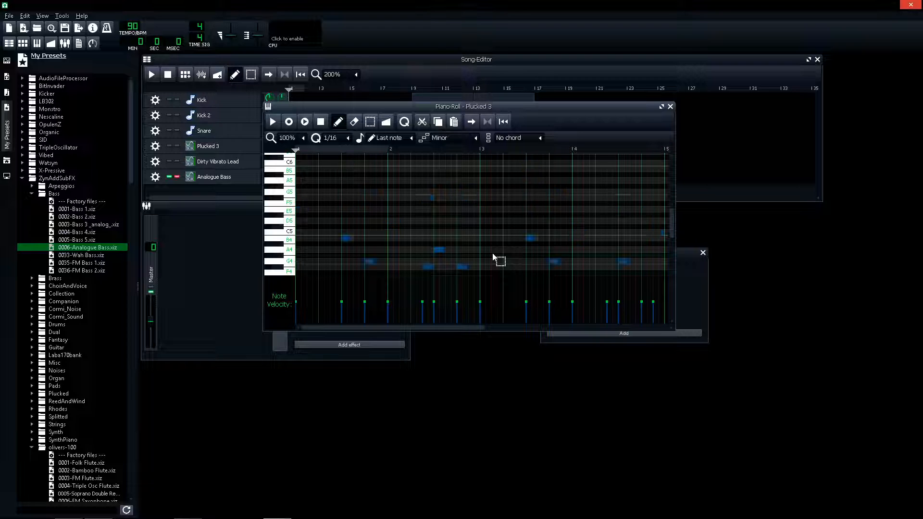
{"action": "key", "text": "space"}
{"action": "scroll", "coordinate": [424, 200], "scroll_direction": "down", "scroll_amount": 12}
{"action": "key", "text": "space"}
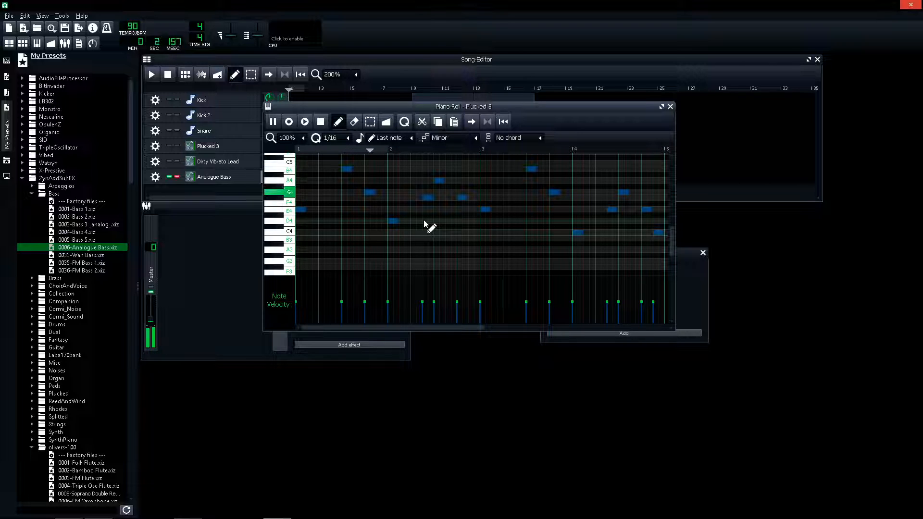
Transpose all the bass notes down another octave while listening to the pattern.
{"action": "key", "text": "space"}
{"action": "key", "text": "space"}
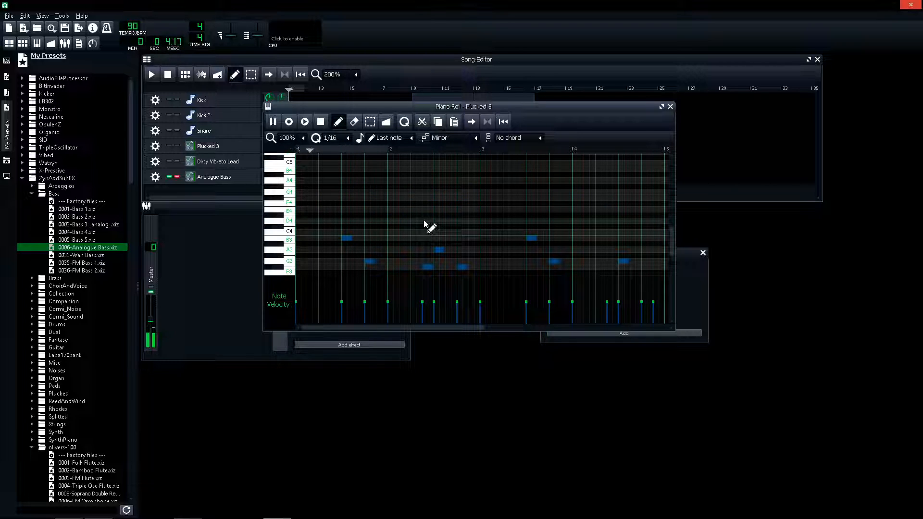
{"action": "key", "text": "ctrl+Down"}
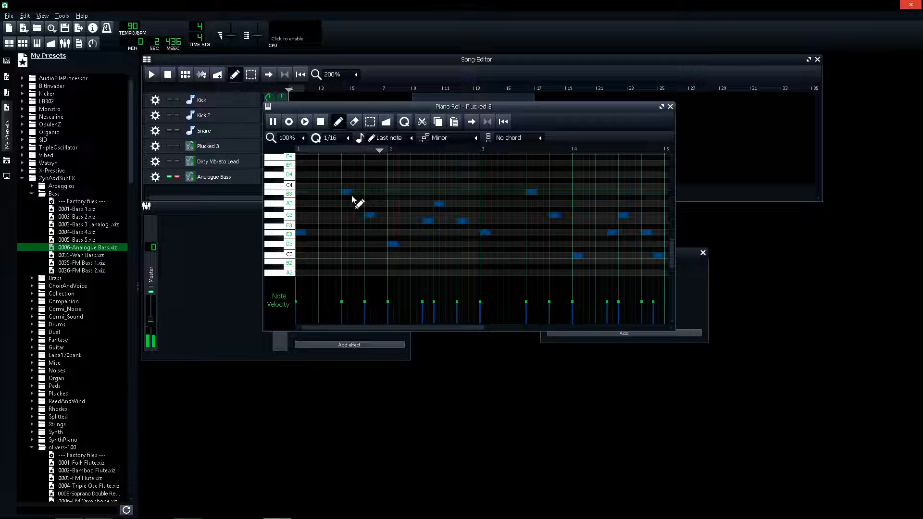
{"action": "key", "text": "space"}
{"action": "key", "text": "Escape"}
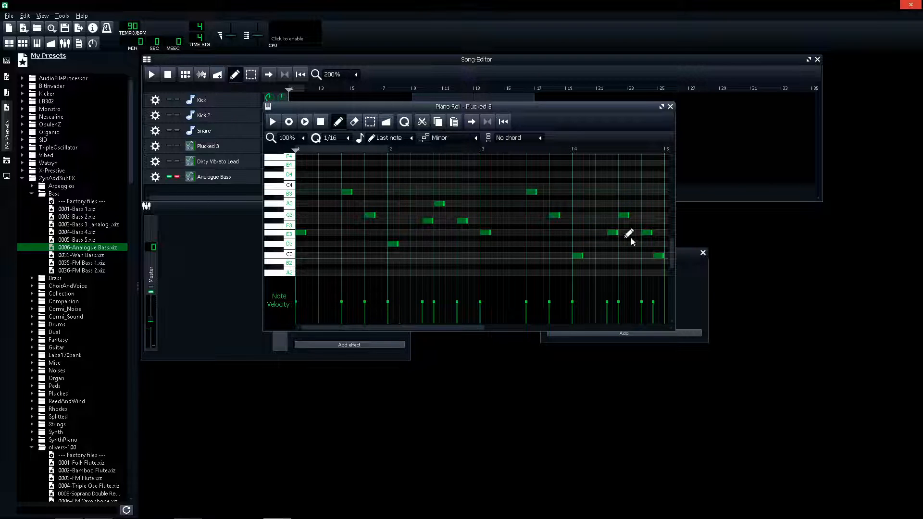
Delete the final C3 and the first E3 of bar 4, and the first F#3 of bar 2, from the bass pattern.
{"action": "right_click", "coordinate": [661, 256]}
{"action": "right_click", "coordinate": [428, 221]}
{"action": "right_click", "coordinate": [613, 233]}
Lengthen all the bass notes to quarter notes and play the pattern.
{"action": "key", "text": "ctrl+a"}
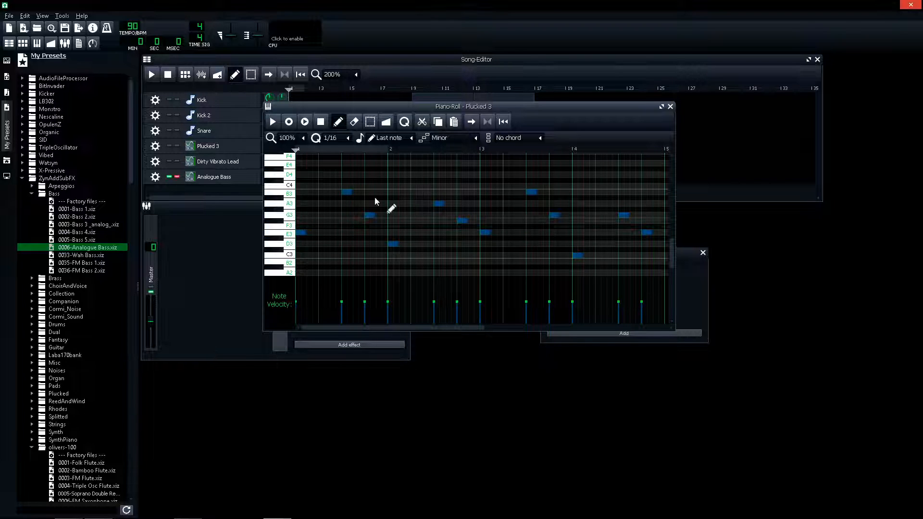
{"action": "left_click_drag", "start_coordinate": [351, 191], "coordinate": [367, 194]}
{"action": "key", "text": "space"}
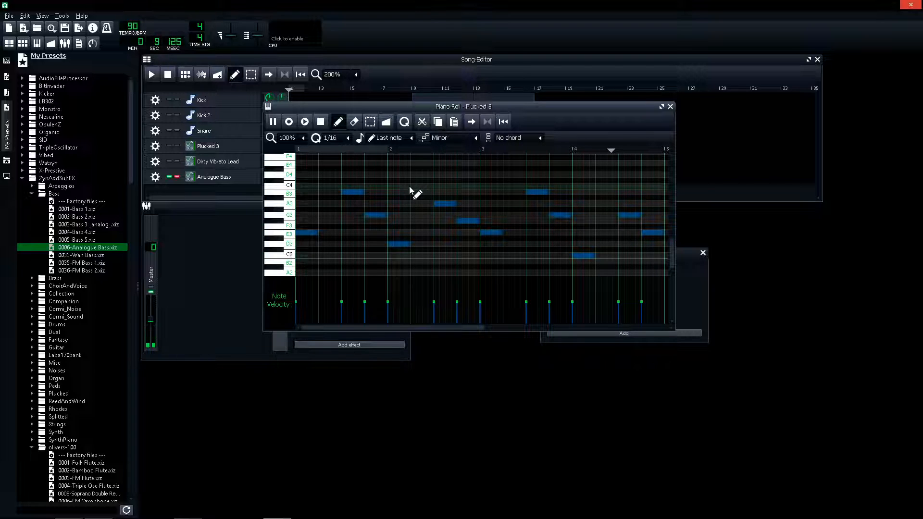
{"action": "key", "text": "space"}
Shorten the last E3 of bar 4 to an eighth, add a G3 on the final half beat, and close the piano roll.
{"action": "left_click", "coordinate": [645, 244]}
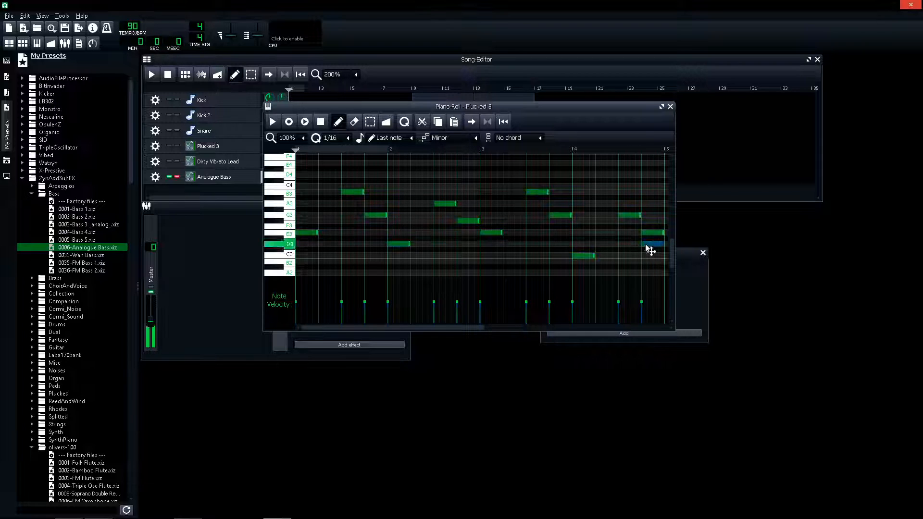
{"action": "right_click", "coordinate": [657, 245]}
{"action": "left_click_drag", "start_coordinate": [652, 234], "coordinate": [659, 215]}
{"action": "left_click", "coordinate": [657, 255]}
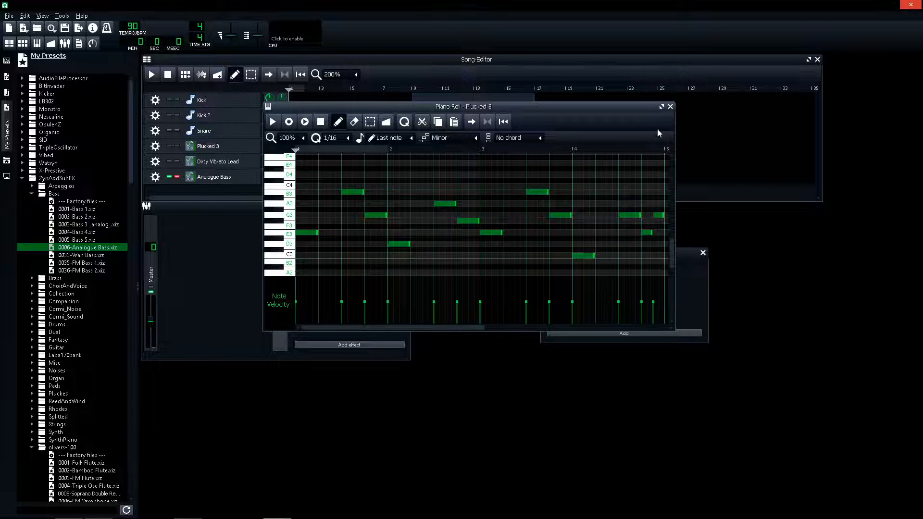
{"action": "left_click", "coordinate": [670, 107]}
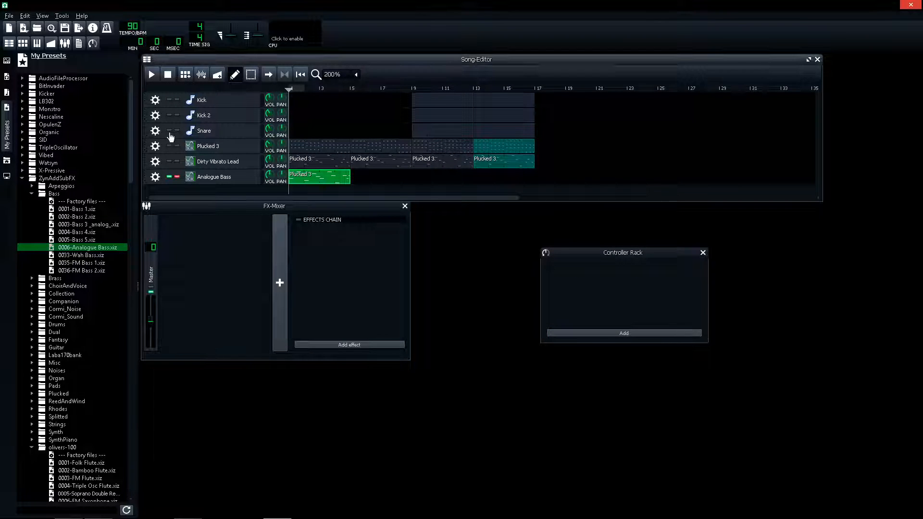
Turn off the Analogue Bass solo and copy its pattern across bars 5 to 16.
{"action": "left_click", "coordinate": [177, 177]}
{"action": "left_click_drag", "start_coordinate": [323, 183], "coordinate": [428, 180]}
{"action": "left_click_drag", "start_coordinate": [431, 180], "coordinate": [469, 181]}
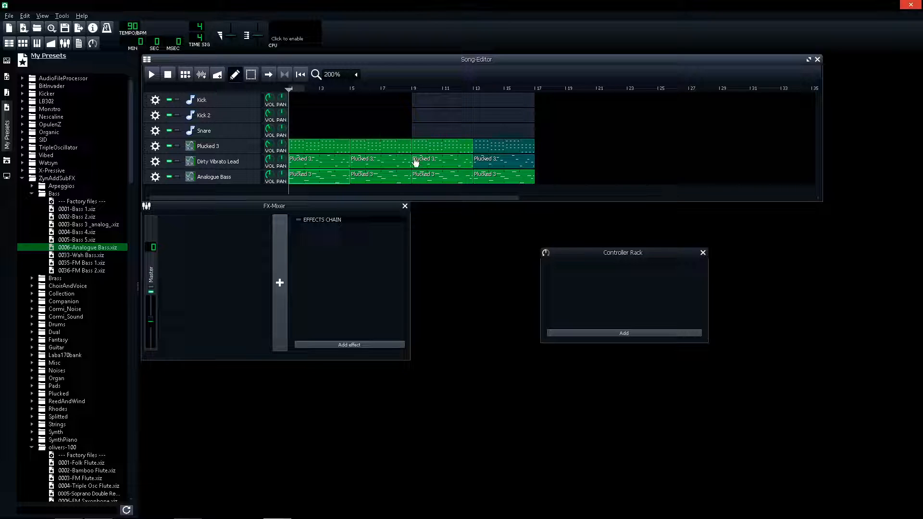
Delete the bass pattern in bars 1 to 4 and play the song from the start.
{"action": "middle_click", "coordinate": [343, 179]}
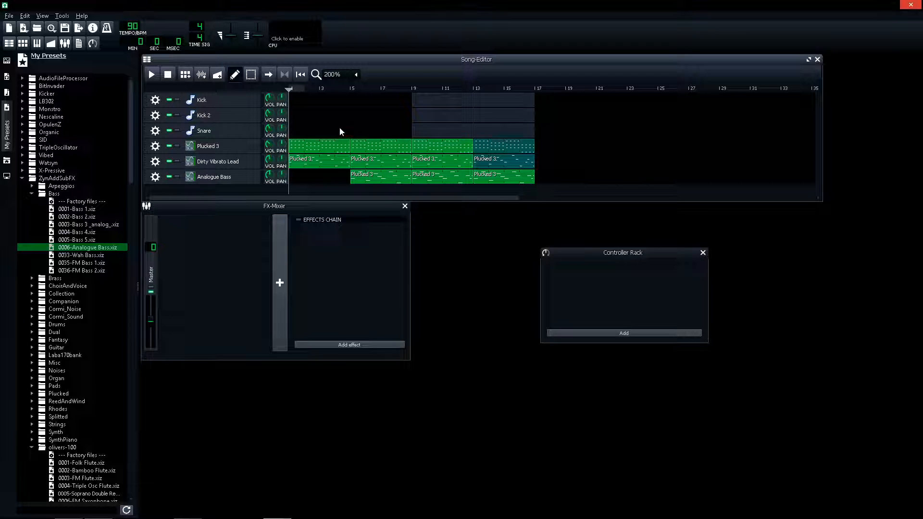
{"action": "left_click", "coordinate": [152, 75]}
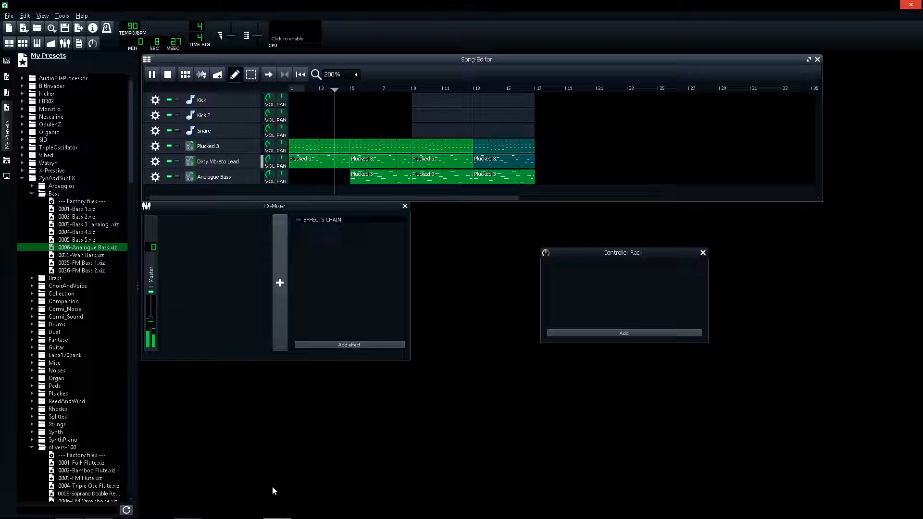
Switch to OBS, mute the Mic/Aux audio and toggle the visibility of the Display Capture source.
{"action": "left_click", "coordinate": [188, 510]}
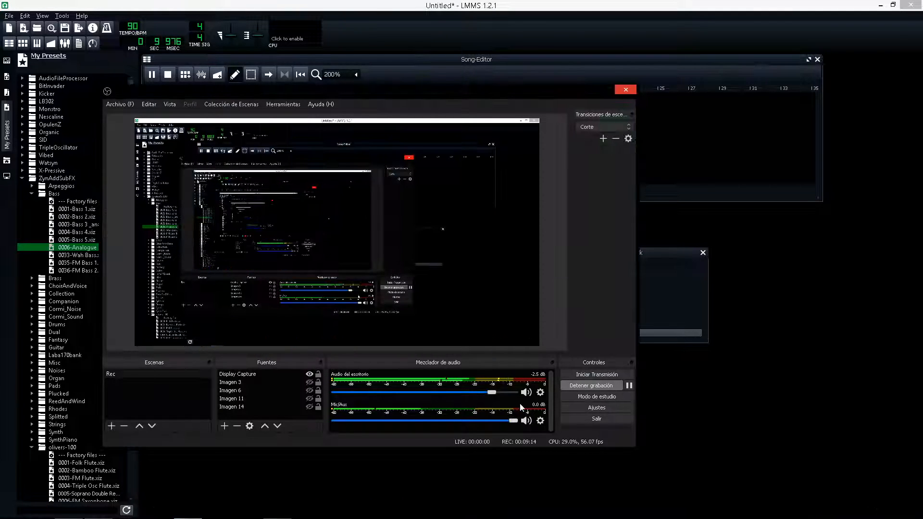
{"action": "left_click", "coordinate": [524, 421]}
{"action": "left_click", "coordinate": [308, 376]}
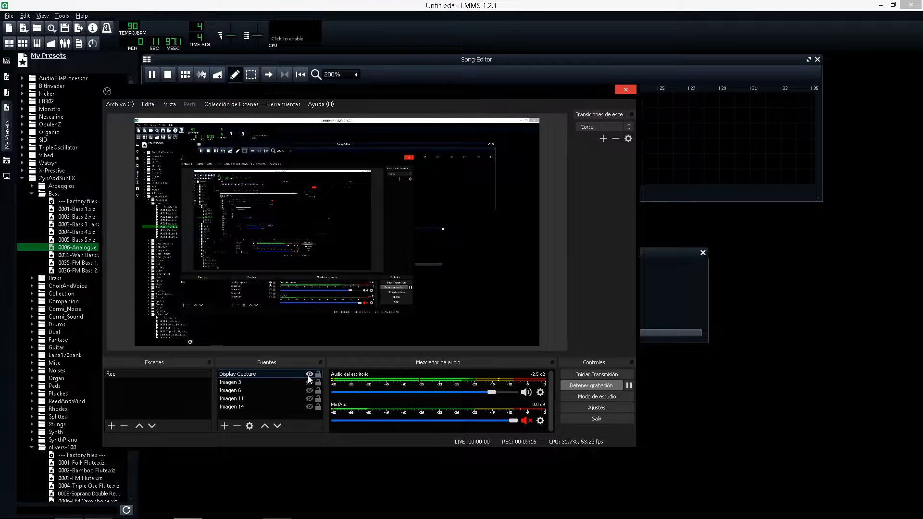